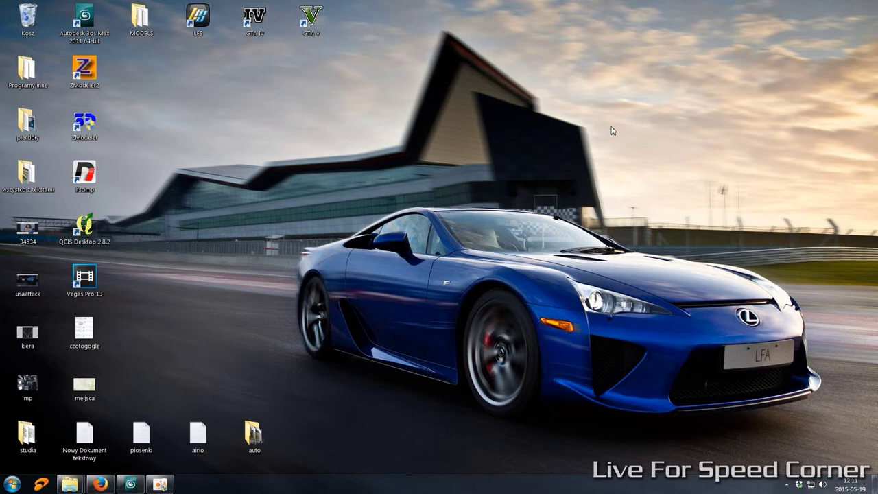
# Open the z_mirr.max scene and continue past the Missing External Files notice
pyautogui.click(130, 484)
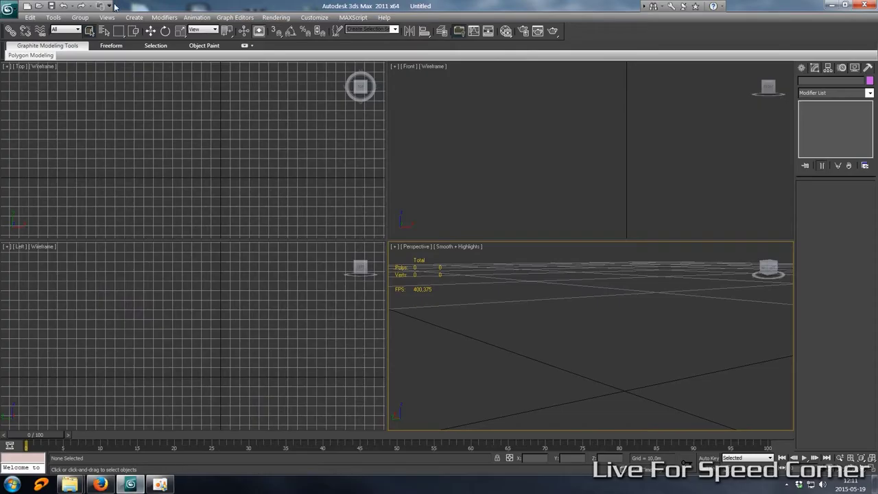
pyautogui.click(9, 8)
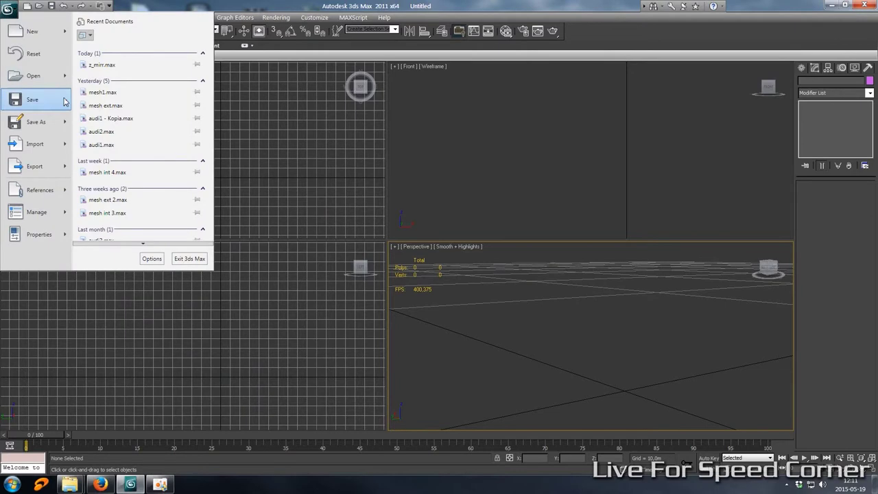
pyautogui.click(33, 76)
pyautogui.scroll(-5, 68, 123)
pyautogui.click(28, 167)
pyautogui.doubleClick(31, 168)
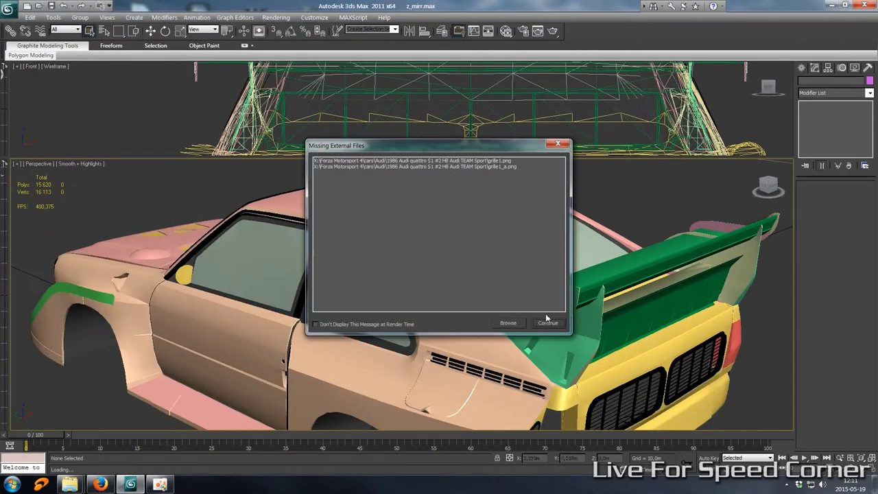
pyautogui.click(548, 323)
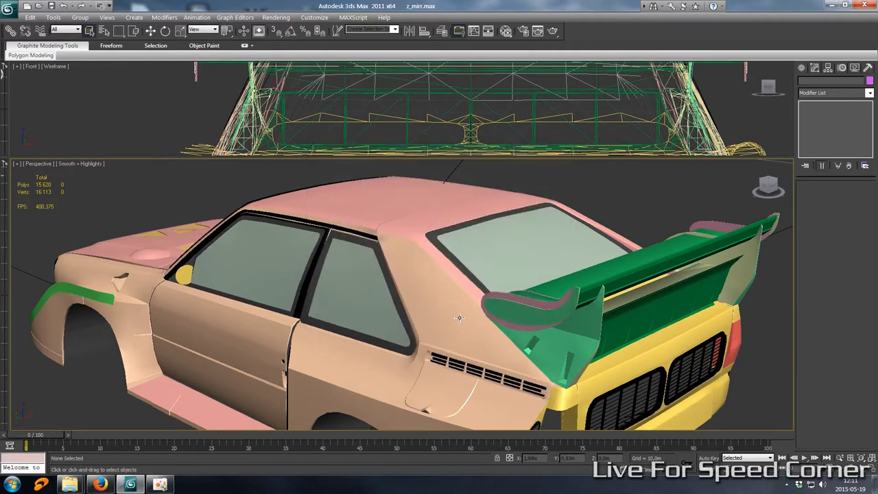
# Orbit around the car and select the mirrorok side-mirror object
pyautogui.keyDown('alt'); pyautogui.moveTo(458, 316); pyautogui.dragTo(483, 312, button='middle'); pyautogui.keyUp('alt')
pyautogui.click(328, 319)
pyautogui.keyDown('alt'); pyautogui.moveTo(357, 324); pyautogui.dragTo(311, 305, button='middle'); pyautogui.keyUp('alt')
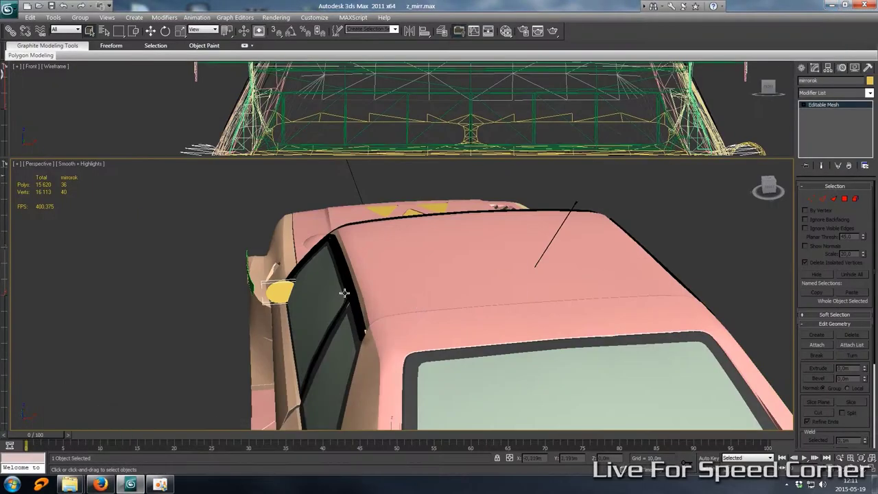
# Hide everything except the selected mirror with Hide Unselected, then deselect it
pyautogui.rightClick(274, 288)
pyautogui.press('d')
pyautogui.rightClick(275, 289)
pyautogui.click(302, 253)
pyautogui.press('d')
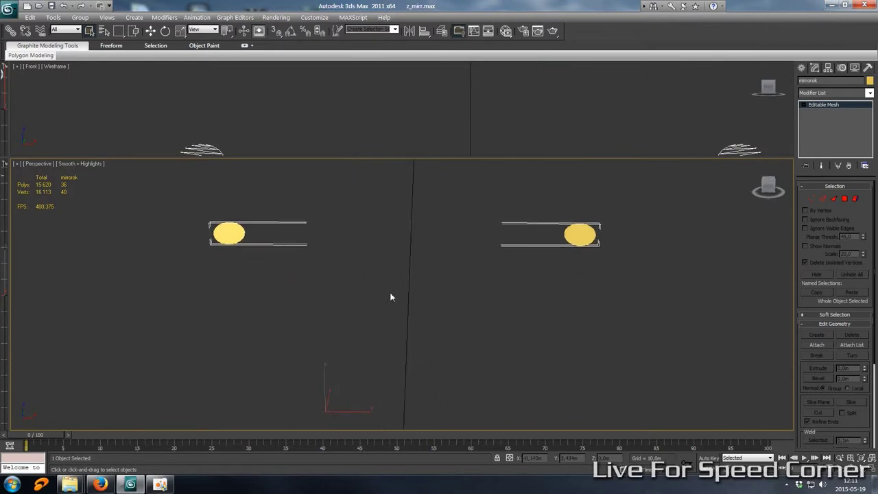
pyautogui.click(394, 292)
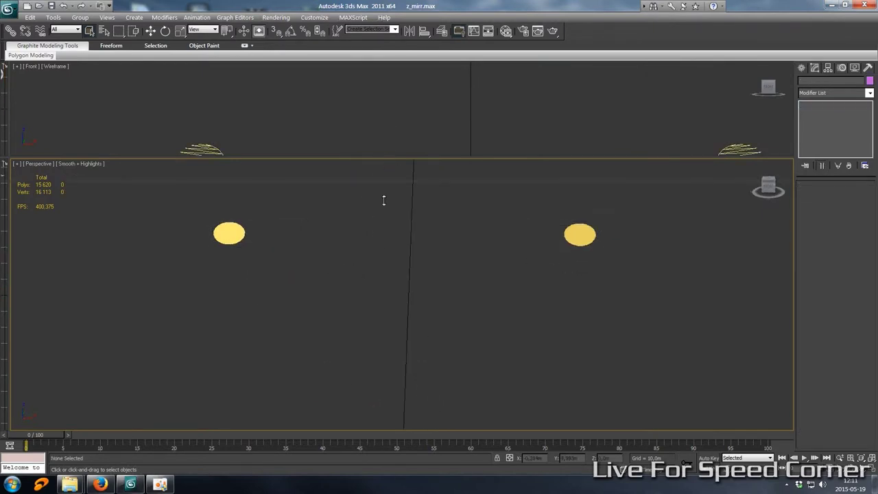
# Enlarge the Front viewport and box-select both mirror discs
pyautogui.moveTo(402, 401); pyautogui.dragTo(403, 412)
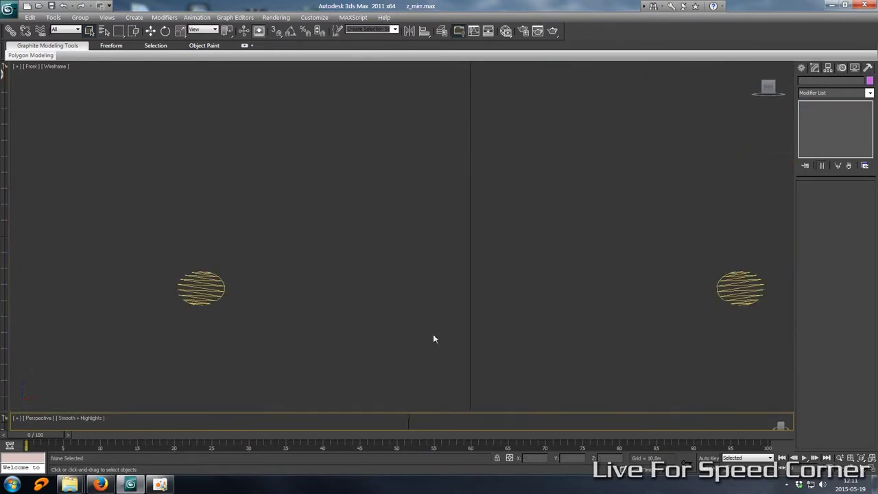
pyautogui.moveTo(446, 333); pyautogui.dragTo(357, 278)
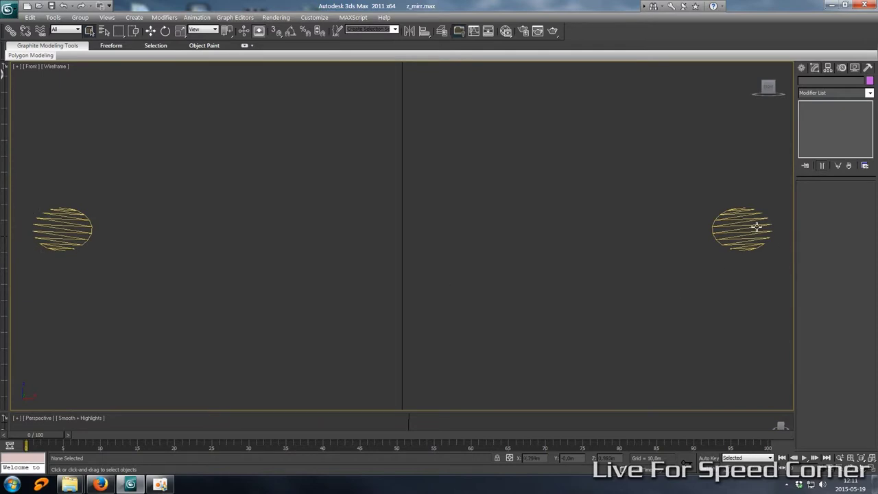
pyautogui.moveTo(700, 173); pyautogui.dragTo(762, 260)
pyautogui.moveTo(137, 163); pyautogui.dragTo(39, 244)
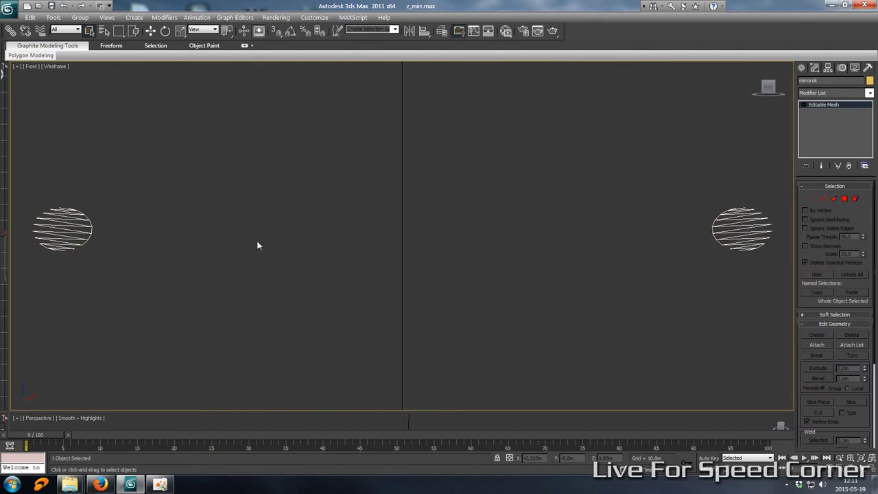
pyautogui.click(164, 253)
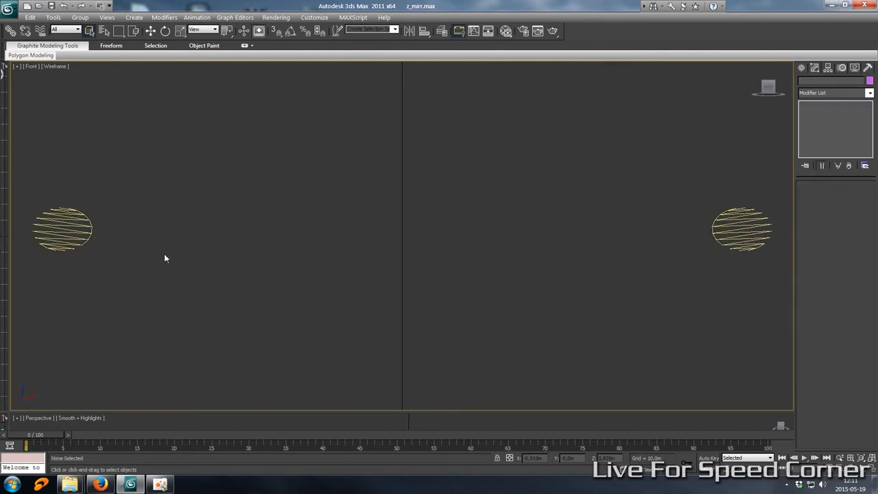
pyautogui.click(55, 219)
pyautogui.moveTo(28, 193); pyautogui.dragTo(768, 258)
pyautogui.click(801, 67)
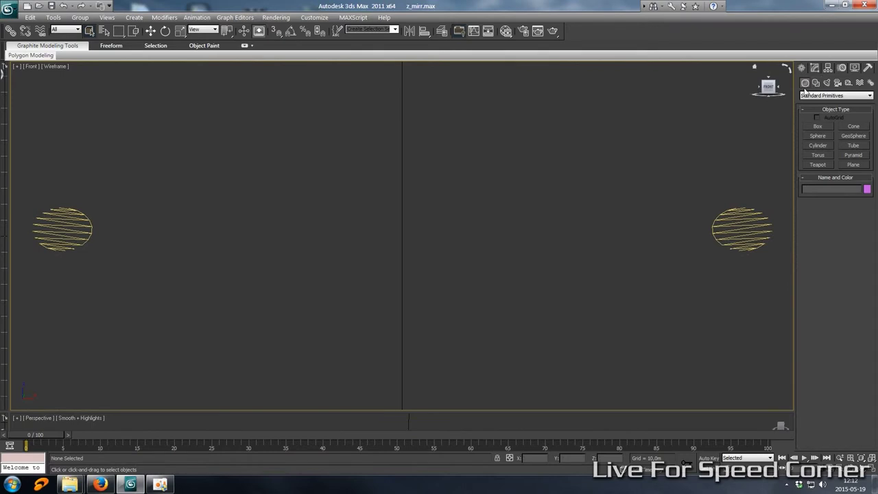
# Draw a Plane in the Front view from the left mirror disc to the right one
pyautogui.click(855, 165)
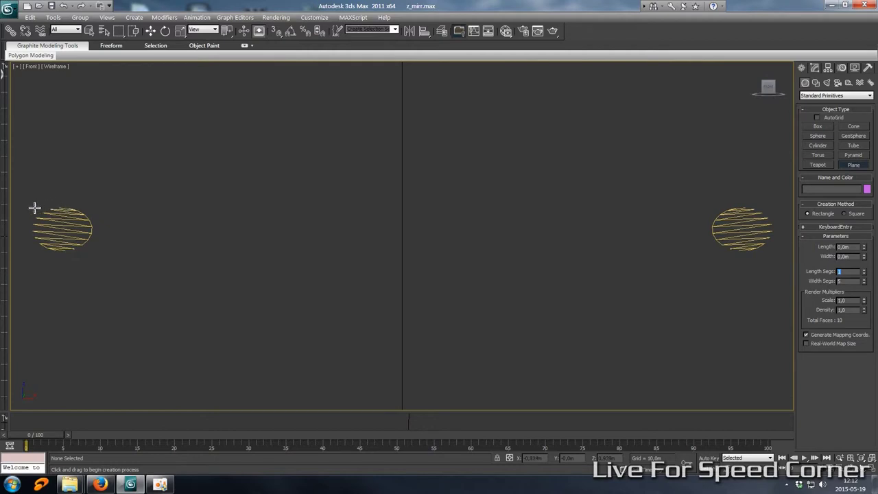
pyautogui.moveTo(33, 208); pyautogui.dragTo(774, 253)
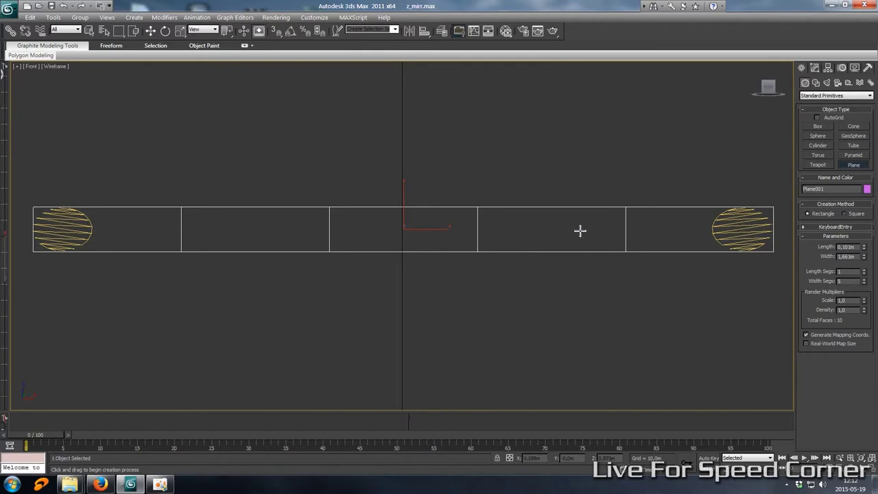
# End plane creation and show Plane001's parameters in the Modify panel
pyautogui.click(455, 260)
pyautogui.click(806, 83)
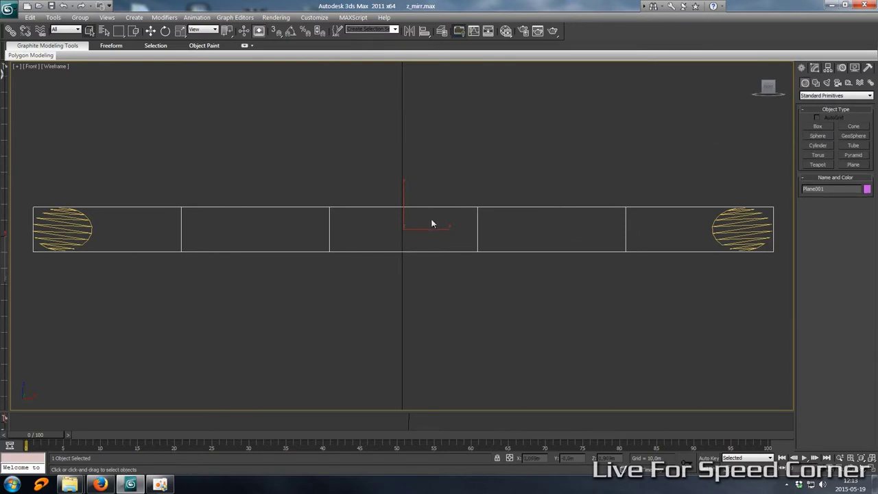
pyautogui.click(815, 83)
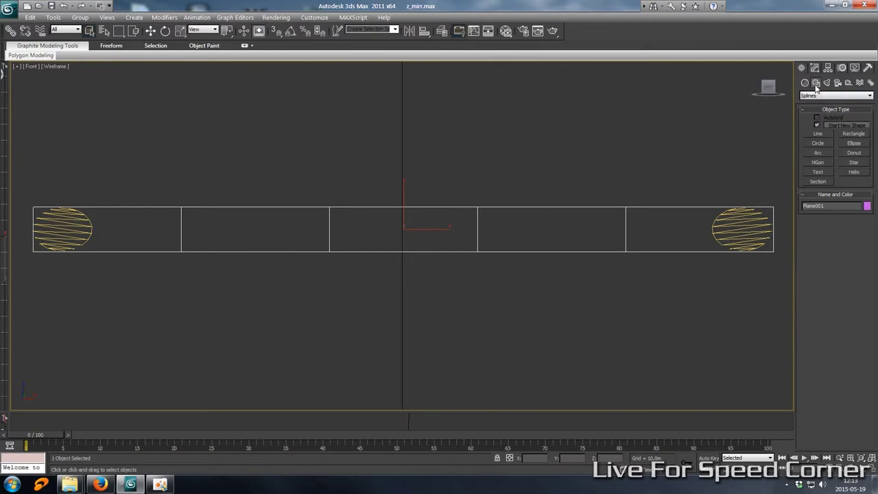
pyautogui.click(815, 68)
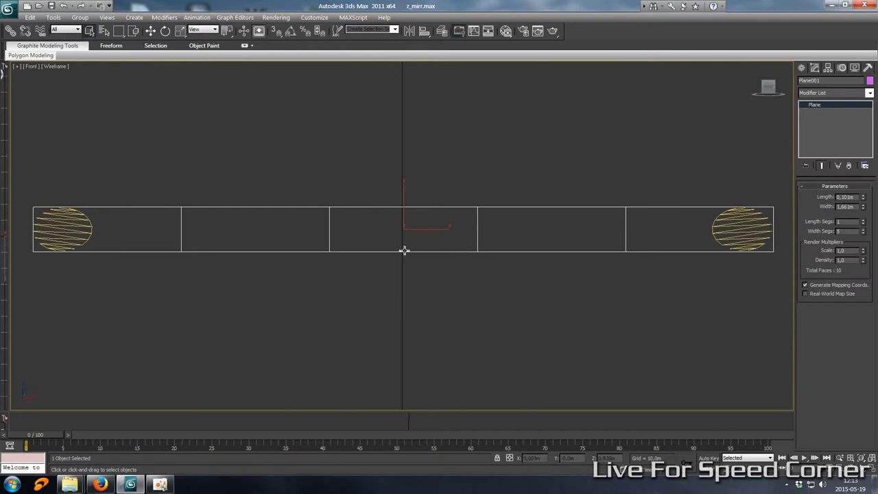
# Launch Kalkulator and divide the 1,6615 width by 5 to get 0,3322
pyautogui.press('super')
pyautogui.click(47, 457)
pyautogui.write('kal')
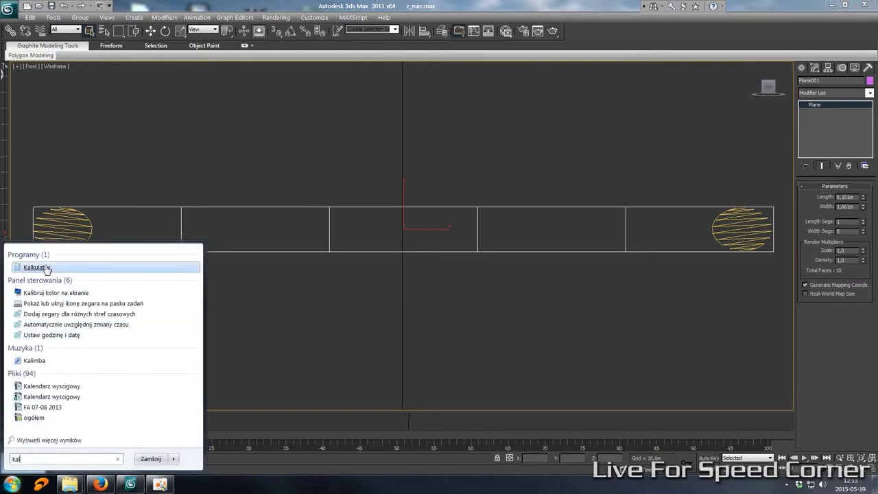
pyautogui.click(45, 265)
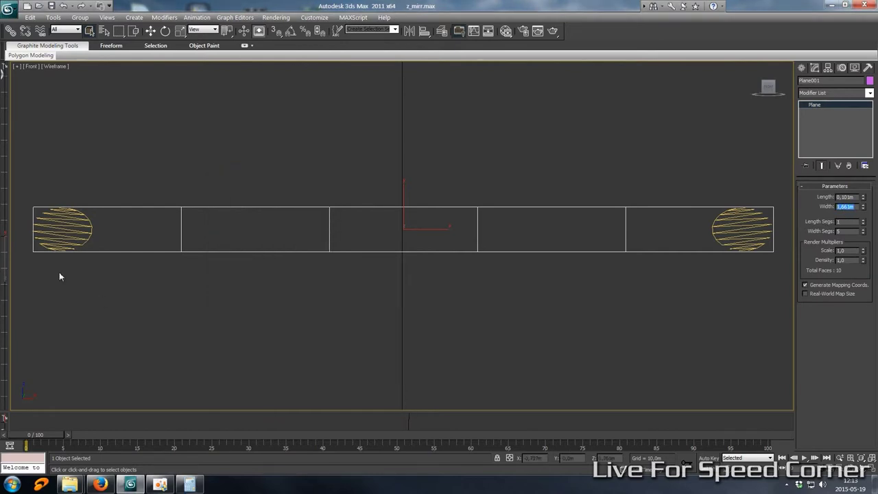
pyautogui.click(189, 484)
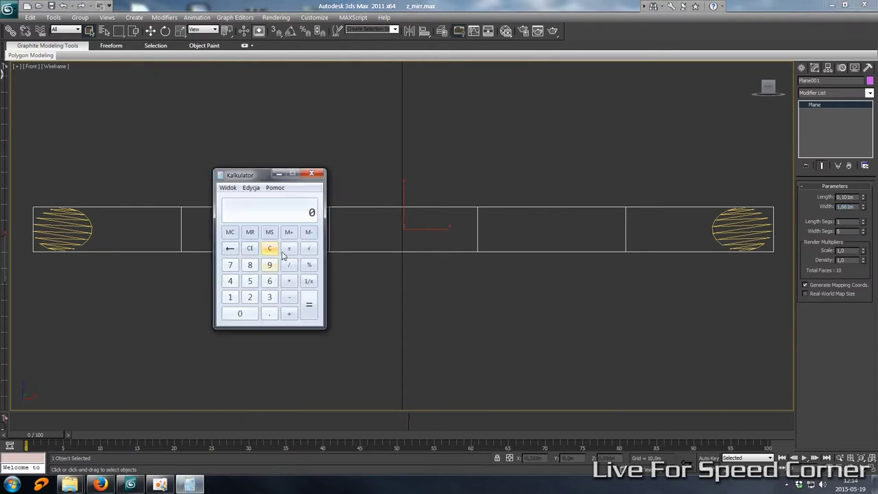
pyautogui.write('1,661')
pyautogui.write('5')
pyautogui.press('Return')
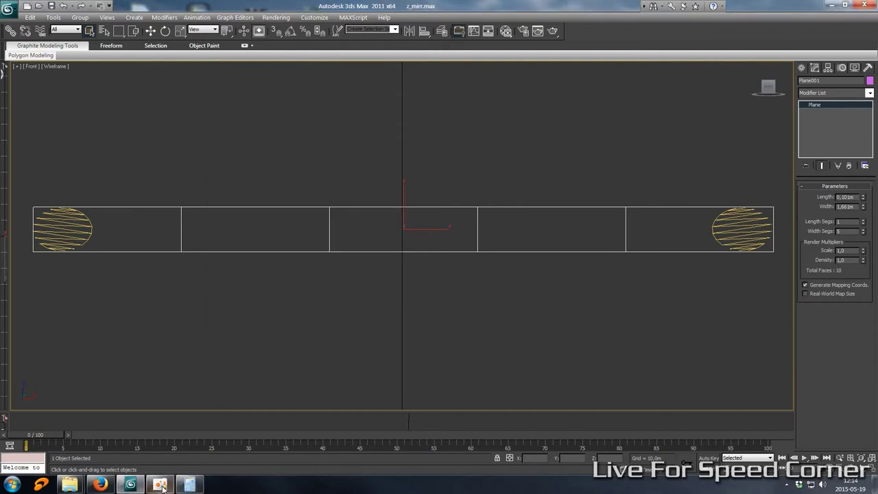
pyautogui.click(189, 486)
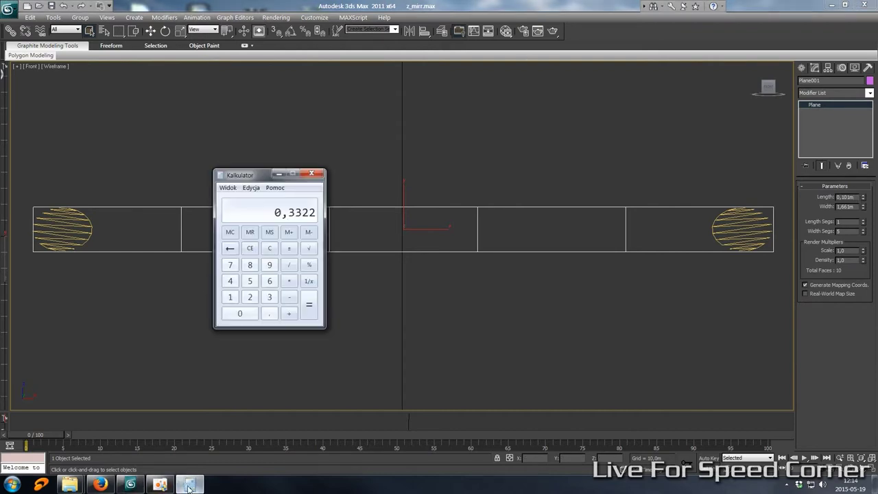
# Set Plane001's Length to 0,332m
pyautogui.click(851, 199)
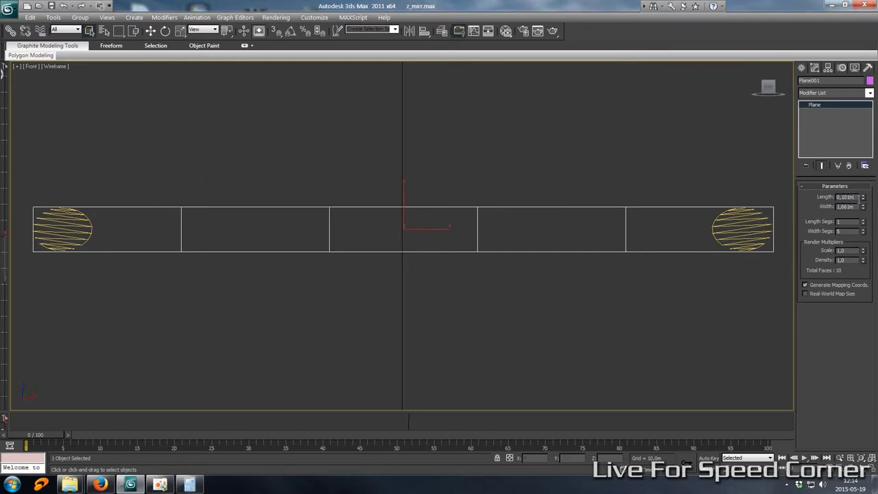
pyautogui.moveTo(858, 198); pyautogui.dragTo(843, 199)
pyautogui.write('332')
pyautogui.press('Return')
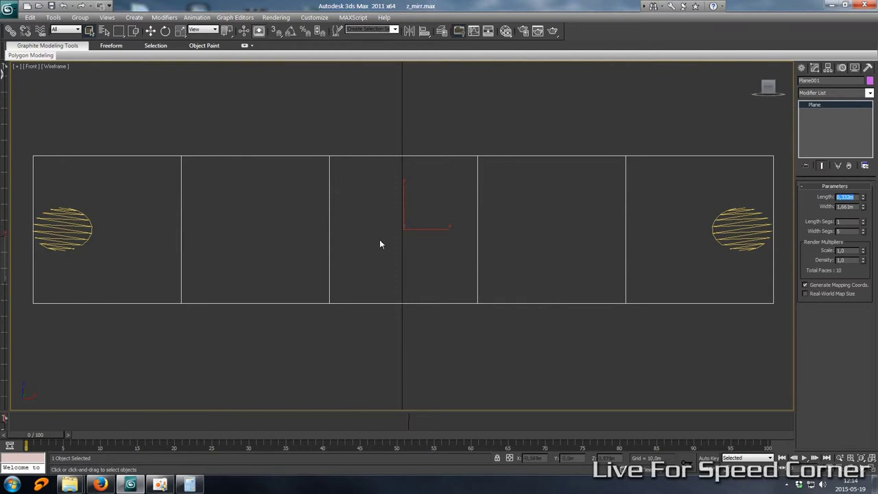
# Select the five-panel plane and bring up its quad menu
pyautogui.click(410, 110)
pyautogui.moveTo(405, 132); pyautogui.dragTo(424, 181)
pyautogui.rightClick(413, 155)
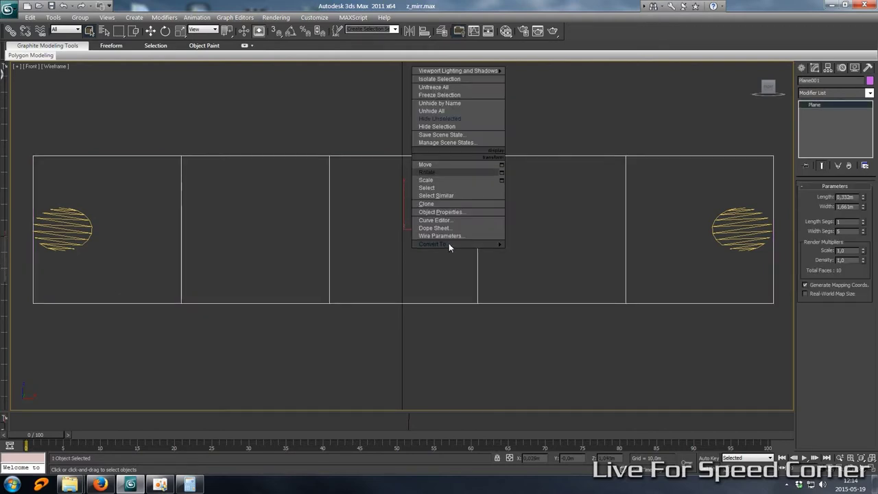
pyautogui.click(801, 67)
pyautogui.click(814, 67)
pyautogui.click(801, 68)
# Convert the plane to an Editable Mesh and clear the selection
pyautogui.moveTo(388, 138); pyautogui.dragTo(409, 153)
pyautogui.rightClick(408, 190)
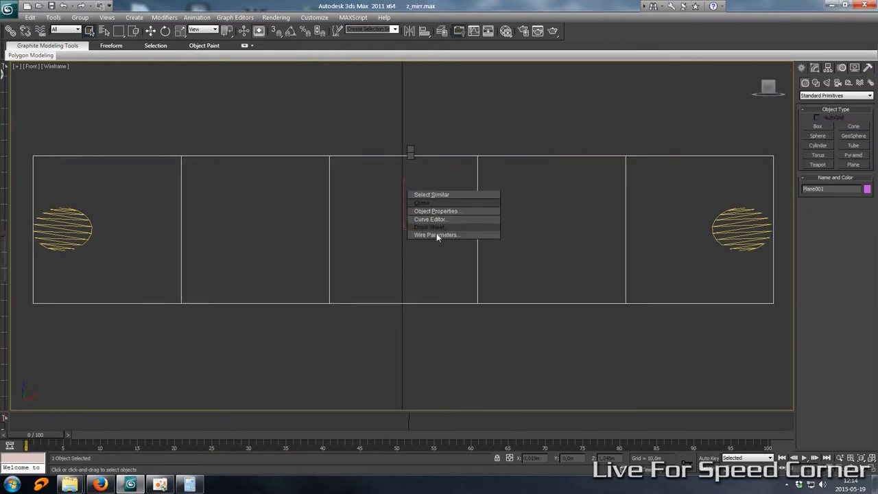
pyautogui.click(100, 484)
pyautogui.click(99, 484)
pyautogui.rightClick(392, 157)
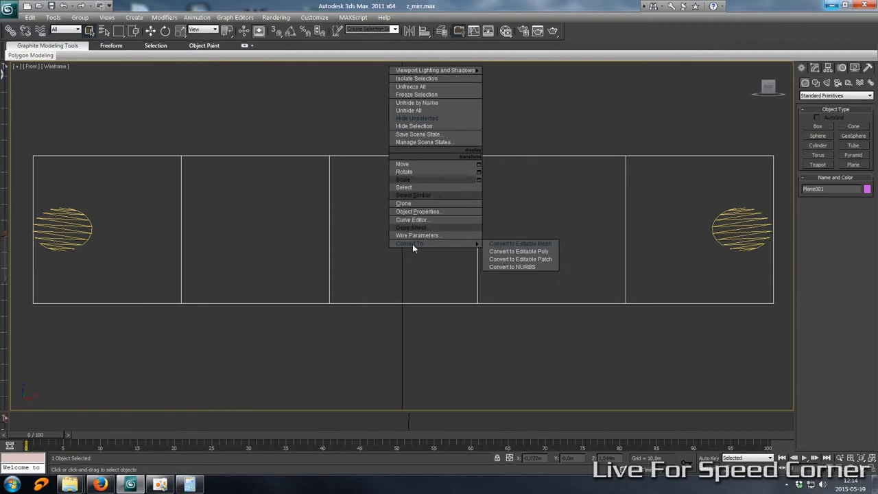
pyautogui.click(513, 244)
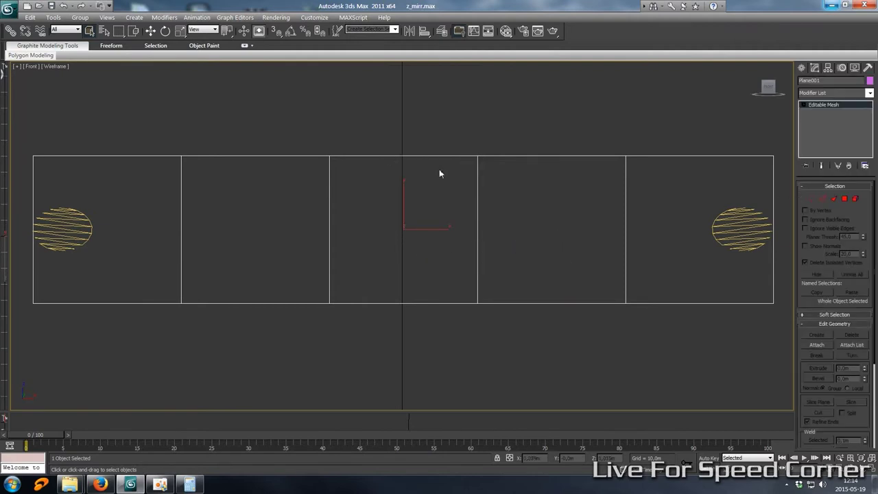
pyautogui.click(380, 141)
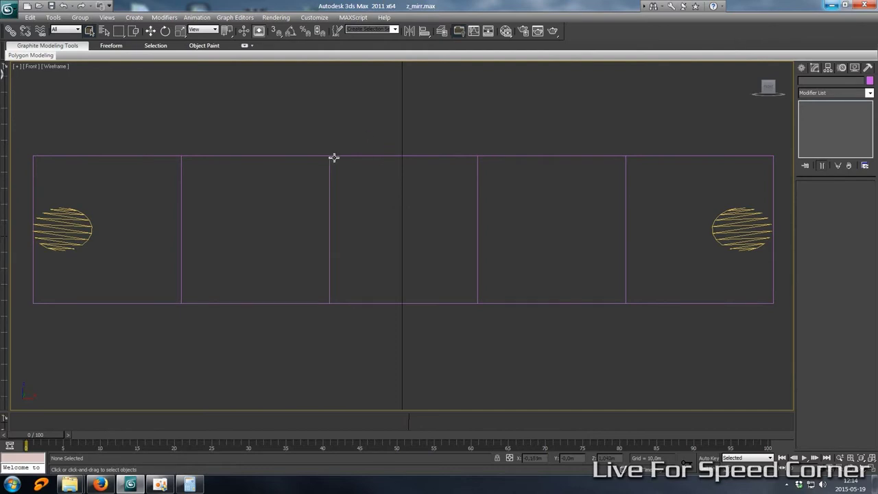
# Detach the centre polygon as a separate object named middle
pyautogui.click(401, 184)
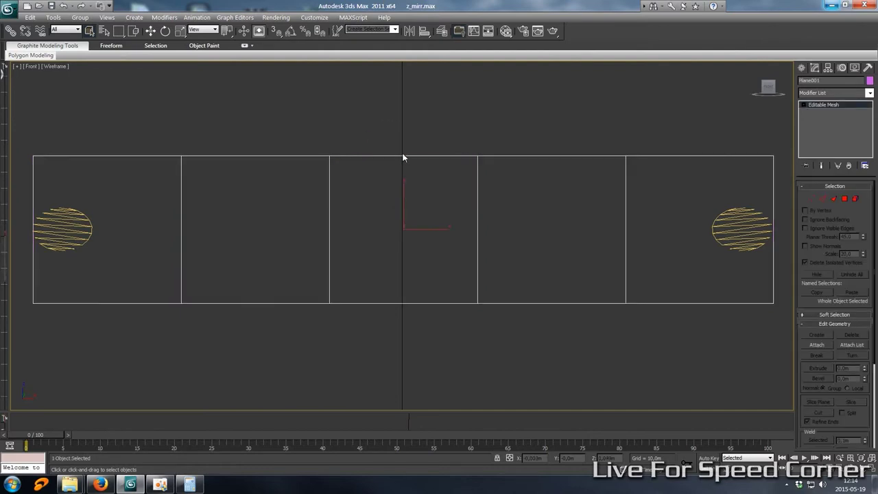
pyautogui.click(845, 198)
pyautogui.click(426, 226)
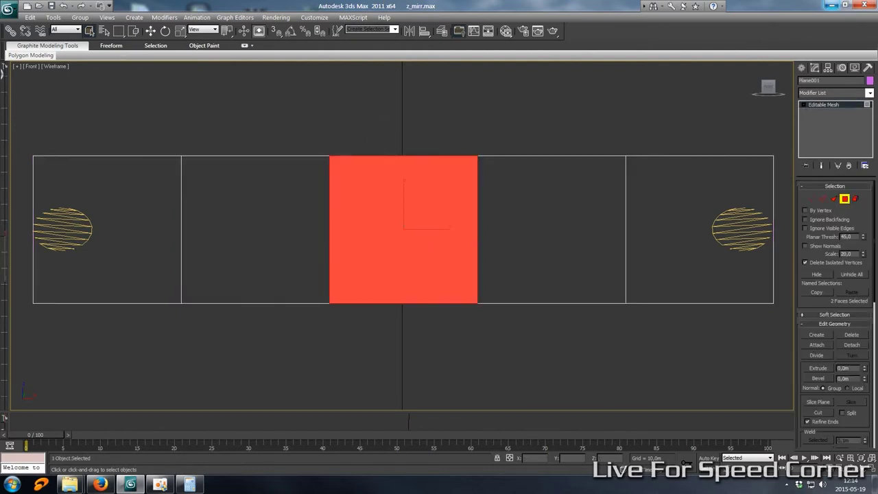
pyautogui.click(851, 344)
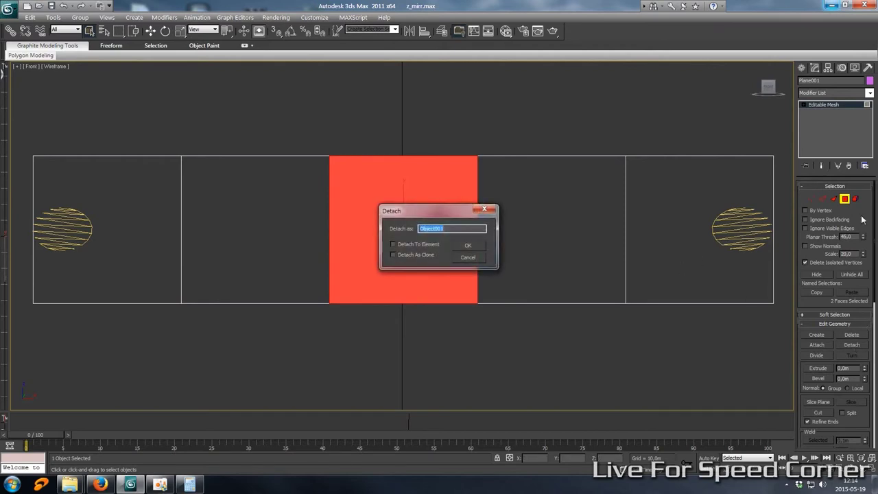
pyautogui.write('middle')
pyautogui.press('Return')
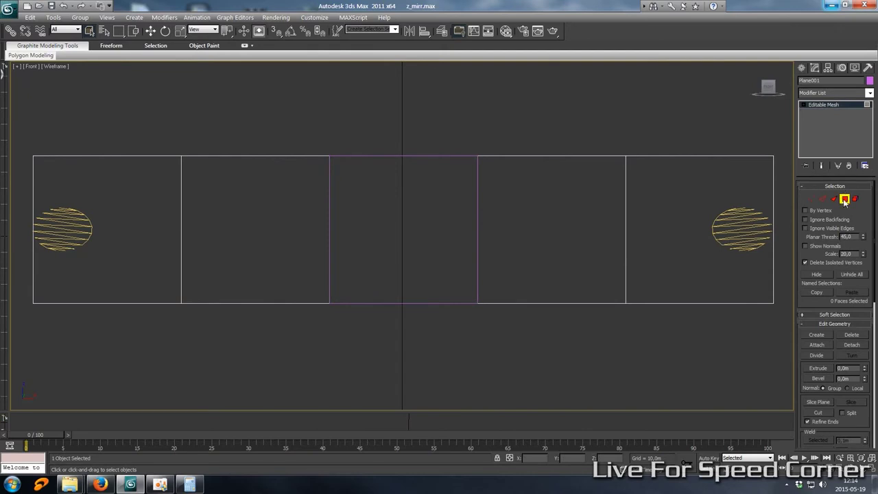
pyautogui.click(844, 199)
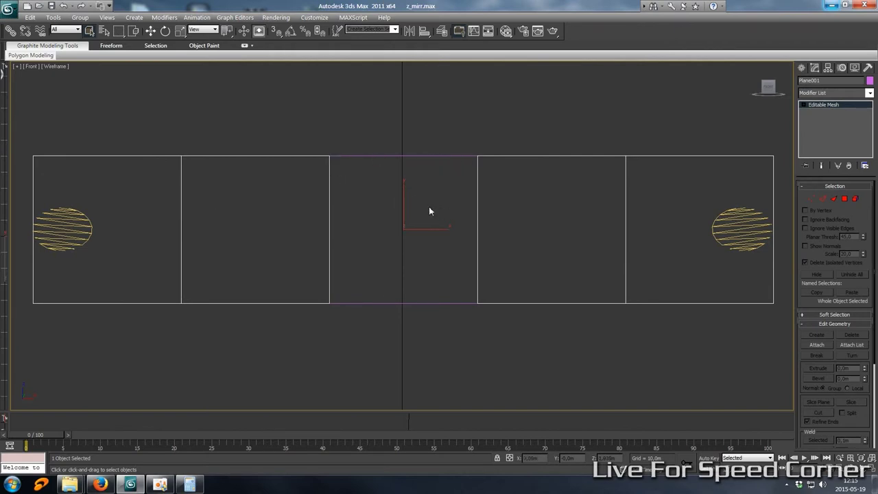
# Select the outer plane panels and hide them with Hide Selection
pyautogui.click(403, 127)
pyautogui.moveTo(394, 118); pyautogui.dragTo(417, 201)
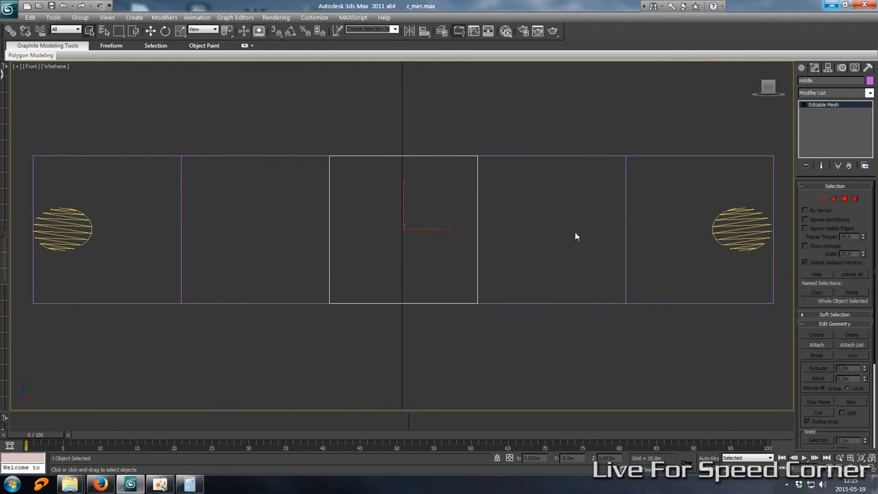
pyautogui.moveTo(216, 127); pyautogui.dragTo(236, 197)
pyautogui.rightClick(232, 159)
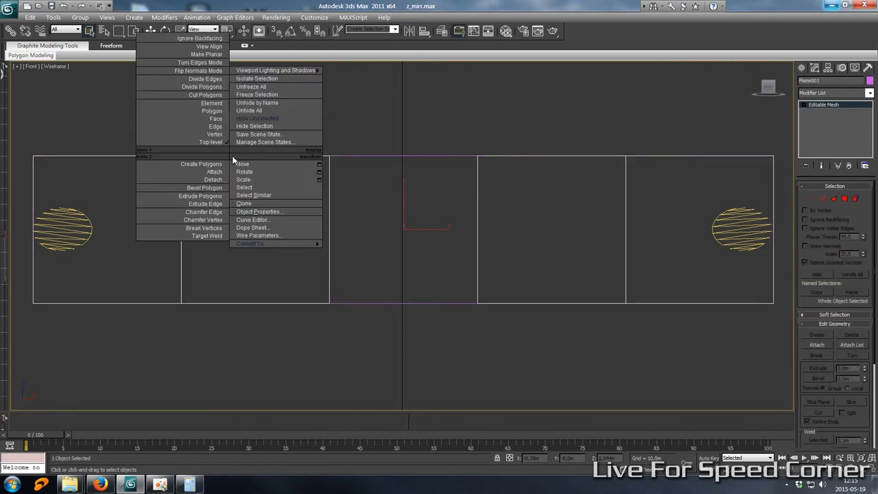
pyautogui.click(268, 126)
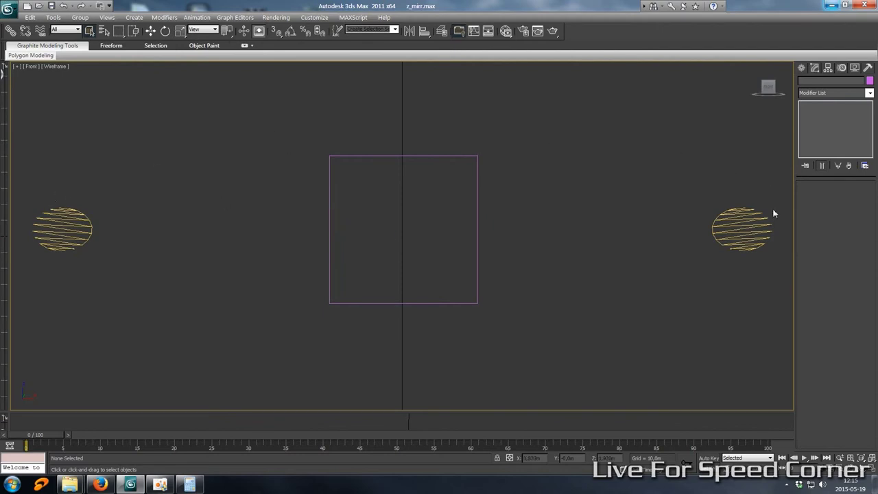
# Use Unhide All to restore the full rally car around the plane panels
pyautogui.rightClick(172, 112)
pyautogui.click(198, 76)
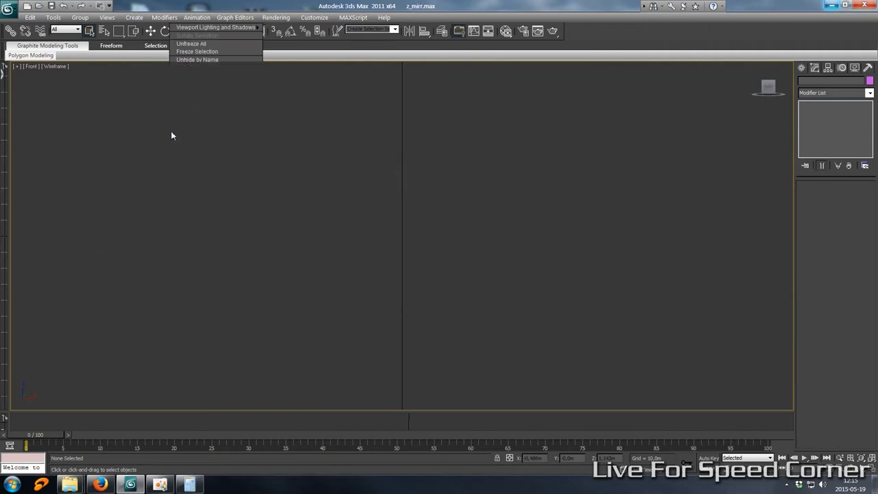
pyautogui.rightClick(171, 132)
pyautogui.rightClick(126, 145)
pyautogui.rightClick(148, 121)
pyautogui.click(164, 81)
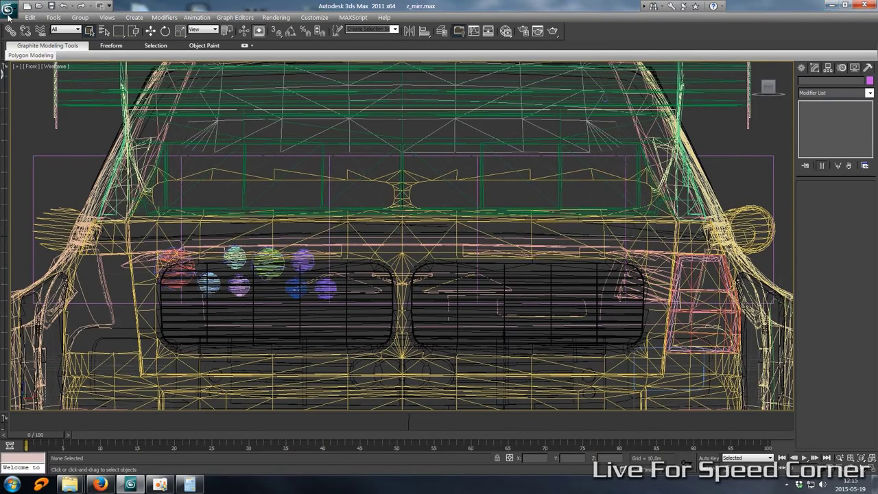
# Export the scene as z_mirr.obj with the OBJ Export Options and close the report
pyautogui.click(8, 15)
pyautogui.click(47, 185)
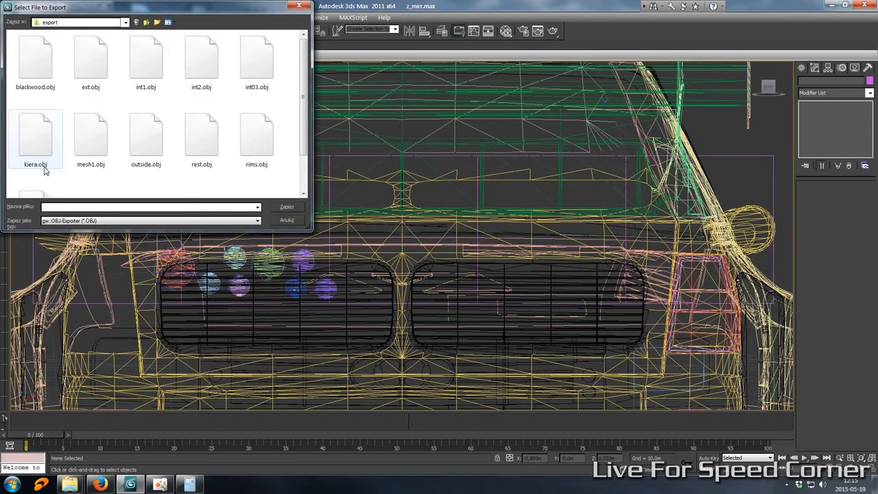
pyautogui.click(59, 206)
pyautogui.write('z_mirr')
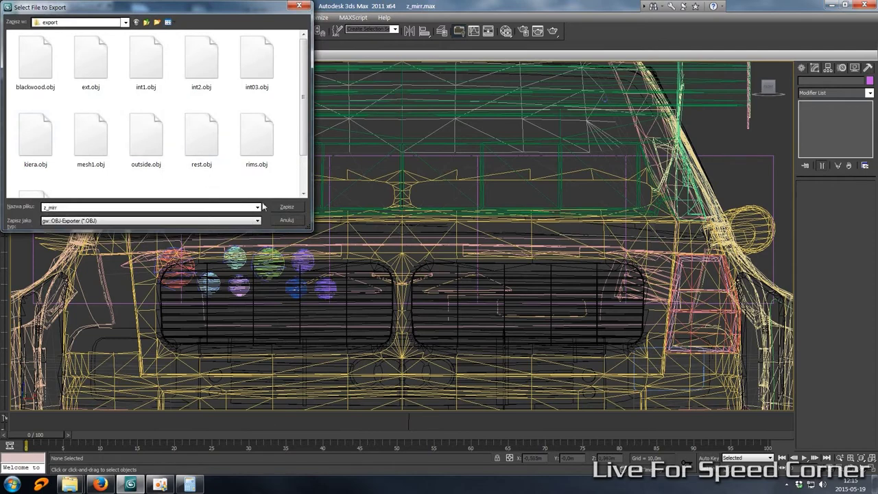
pyautogui.click(287, 207)
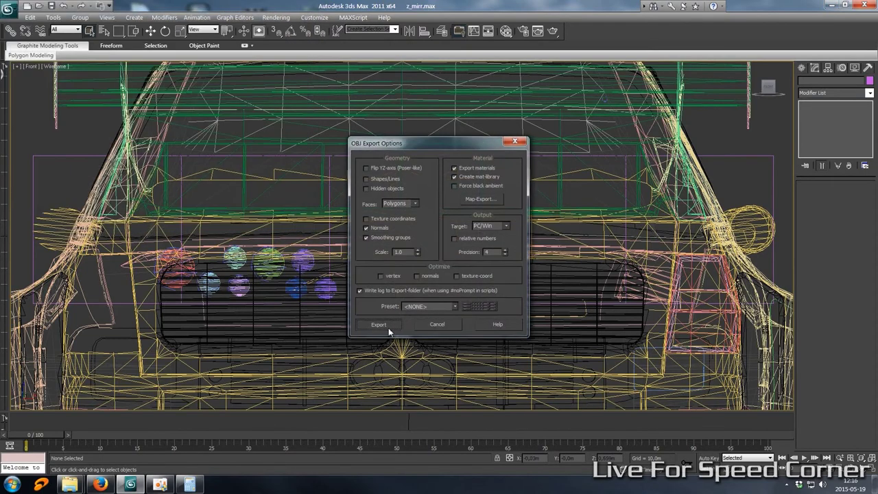
pyautogui.click(384, 325)
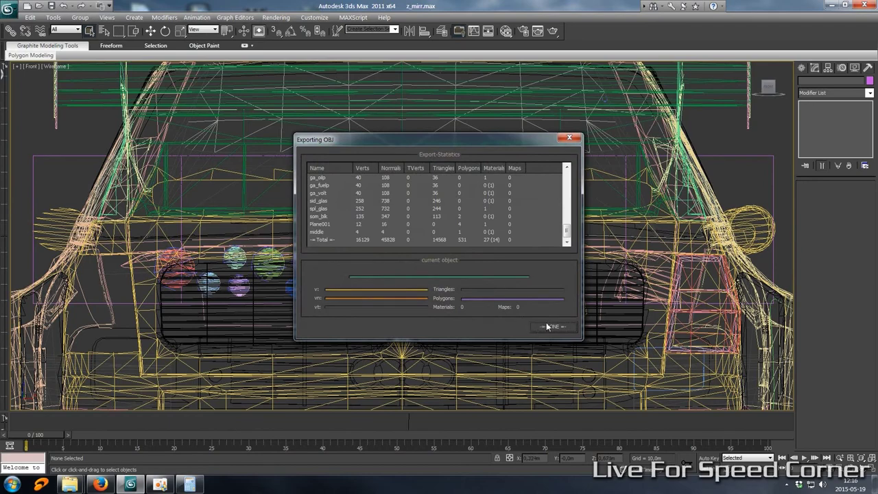
pyautogui.click(551, 326)
# Copy z_mirr.obj from Documents\3dsMax\export and paste it into LFSDK\CARS
pyautogui.moveTo(69, 484)
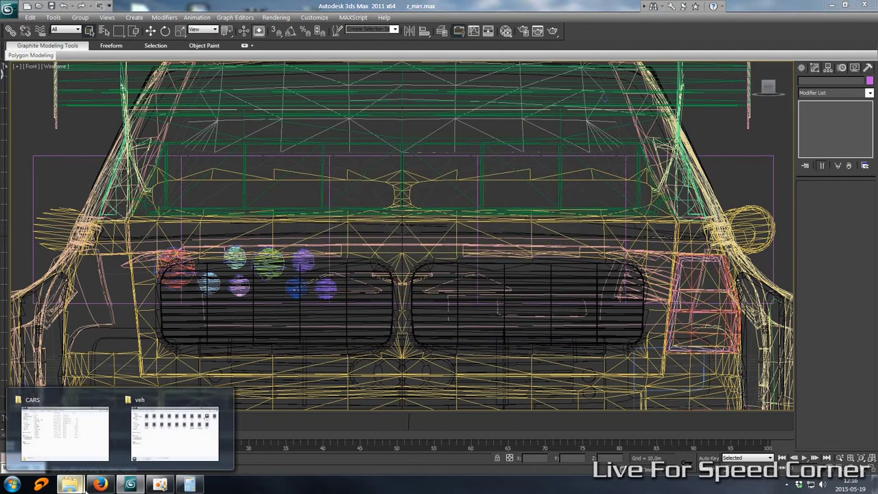
pyautogui.click(60, 431)
pyautogui.click(38, 173)
pyautogui.doubleClick(100, 139)
pyautogui.doubleClick(218, 140)
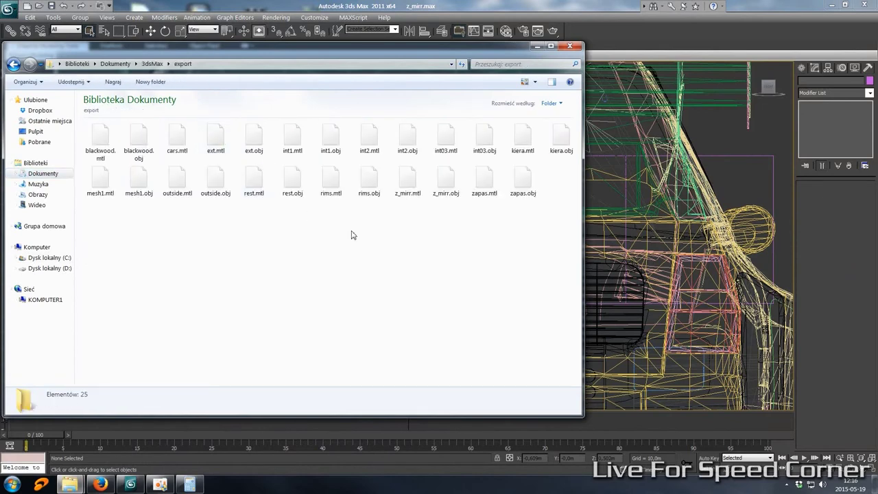
pyautogui.click(439, 183)
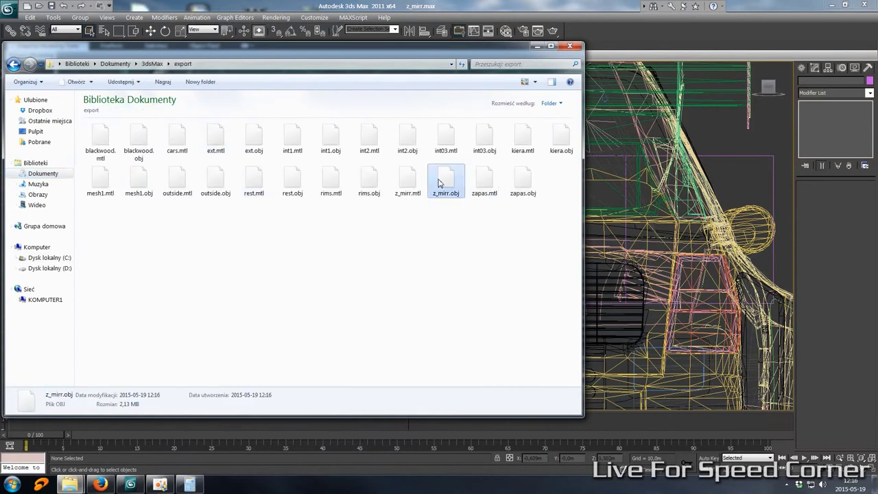
pyautogui.press('BackSpace')
pyautogui.press('BackSpace')
pyautogui.press('BackSpace')
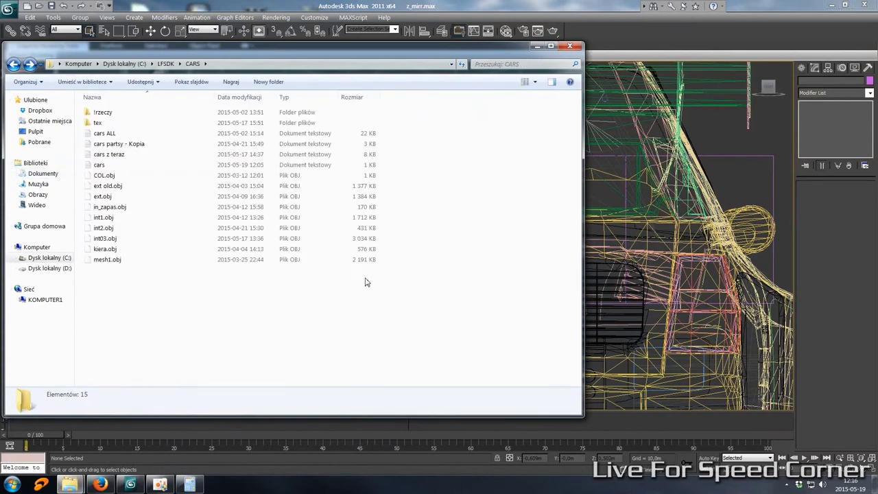
pyautogui.hotkey('ctrl', 'v')
pyautogui.click(273, 334)
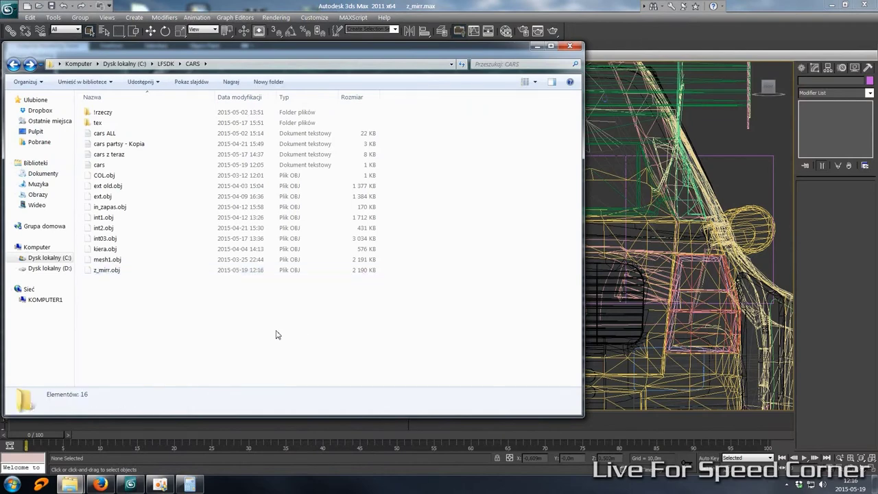
# Open the cars script and review its z_mirr.obj load line and the position 0 value
pyautogui.doubleClick(105, 165)
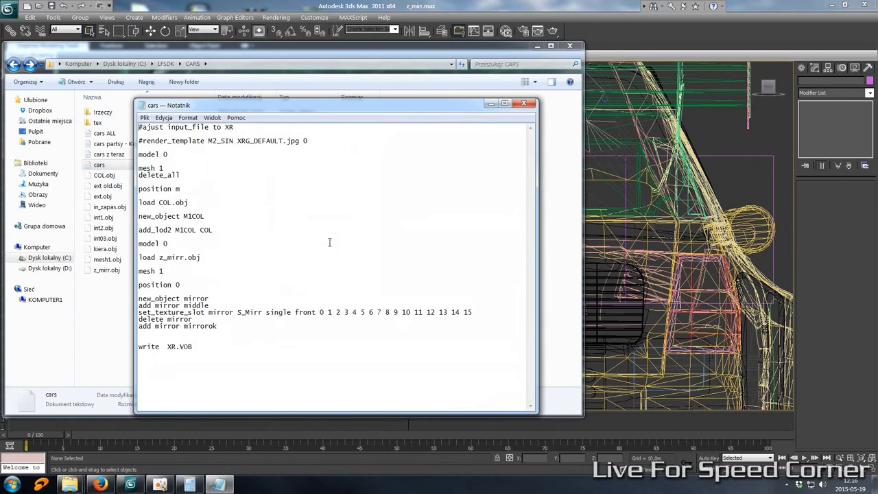
pyautogui.click(161, 266)
pyautogui.moveTo(211, 259); pyautogui.dragTo(181, 258)
pyautogui.moveTo(188, 285); pyautogui.dragTo(167, 286)
pyautogui.click(218, 293)
# Review the new_object mirror and add mirror middle lines, then return to the 3ds Max car view
pyautogui.moveTo(139, 299); pyautogui.dragTo(209, 299)
pyautogui.click(186, 299)
pyautogui.click(186, 299)
pyautogui.moveTo(183, 306); pyautogui.dragTo(211, 307)
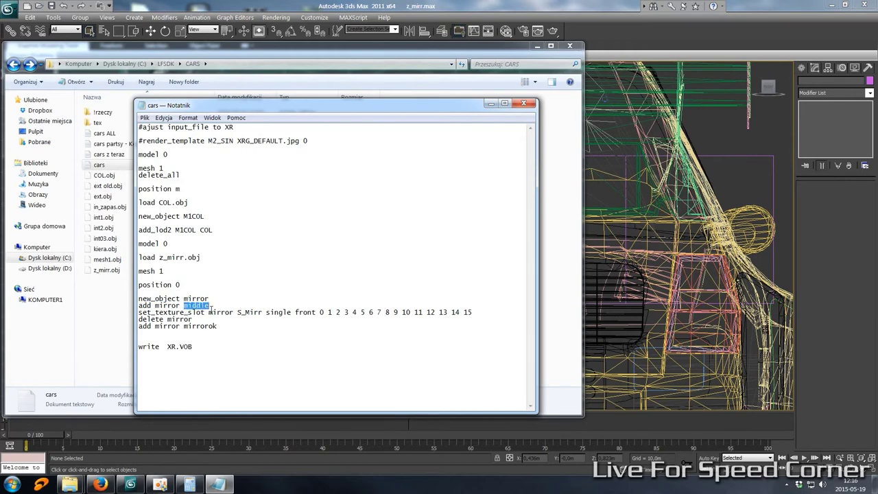
pyautogui.hotkey('alt', 'Tab')
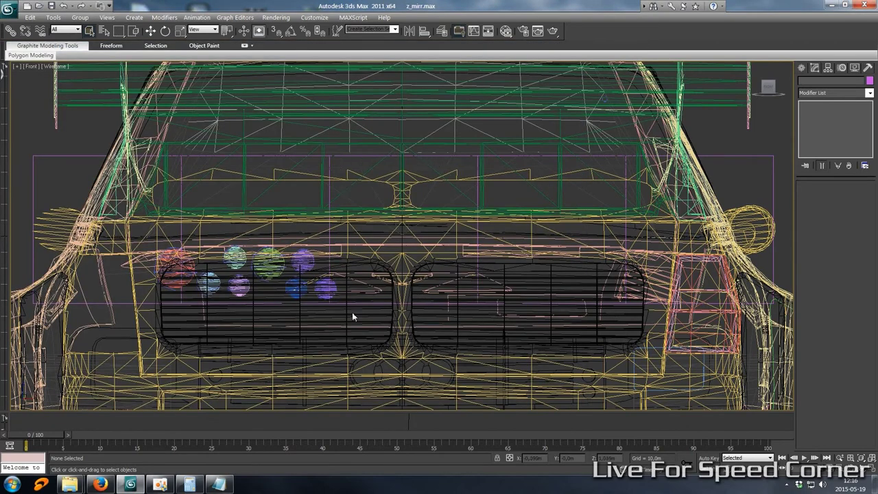
# Review the script's S_Mirr texture on slots 0 to 15 and the delete mirror line
pyautogui.click(220, 485)
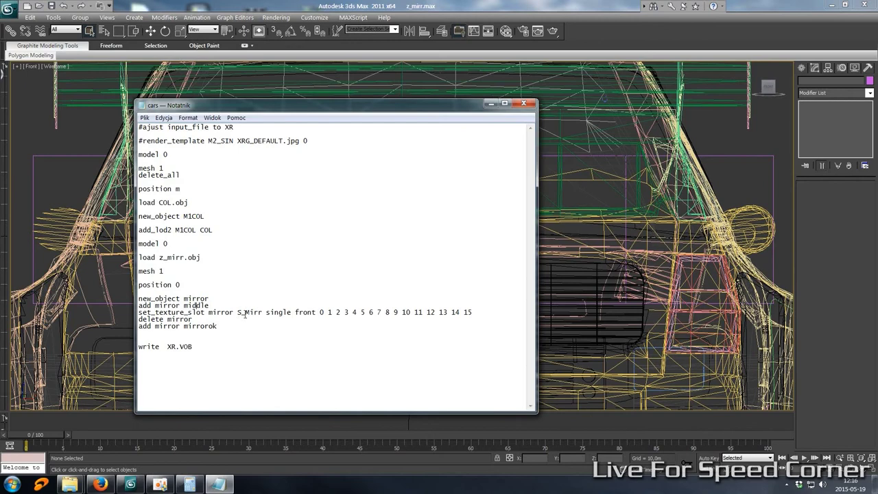
pyautogui.moveTo(238, 313); pyautogui.dragTo(249, 312)
pyautogui.click(239, 317)
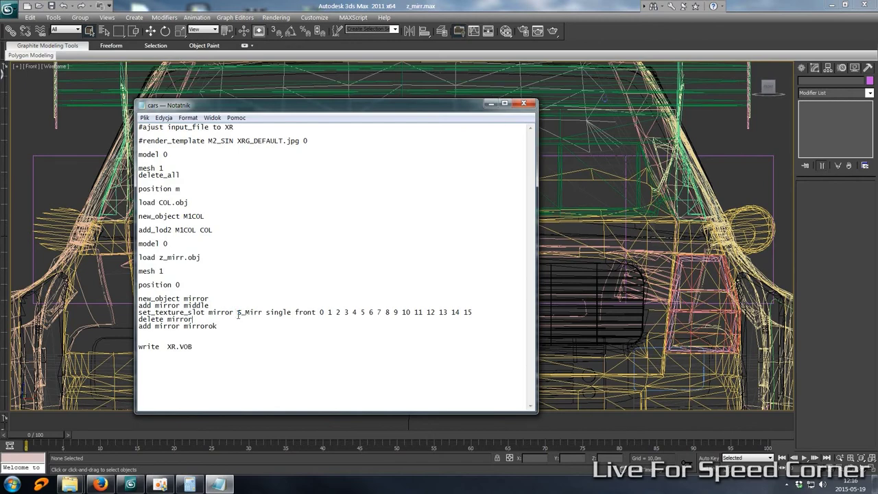
pyautogui.click(277, 315)
pyautogui.moveTo(319, 313); pyautogui.dragTo(477, 313)
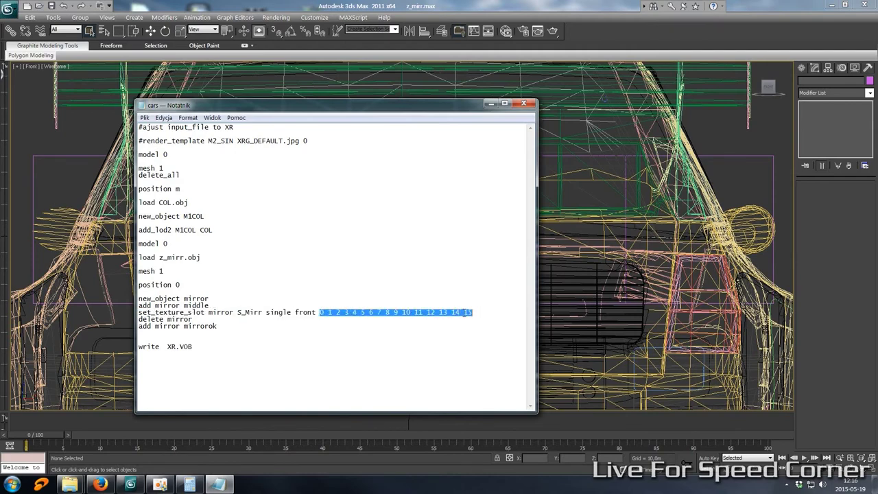
pyautogui.click(311, 312)
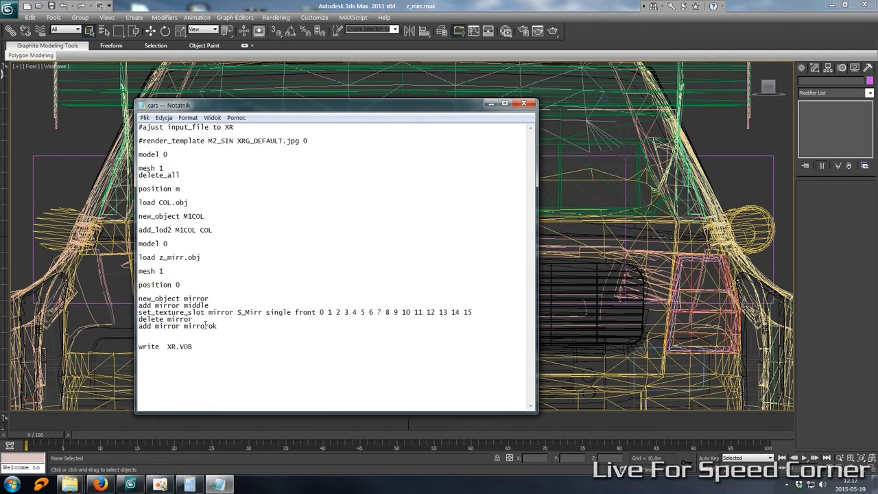
pyautogui.moveTo(194, 318); pyautogui.dragTo(179, 318)
pyautogui.click(150, 328)
# Match the script's mirror name to the mirrorok object in 3ds Max and save the cars script
pyautogui.click(59, 220)
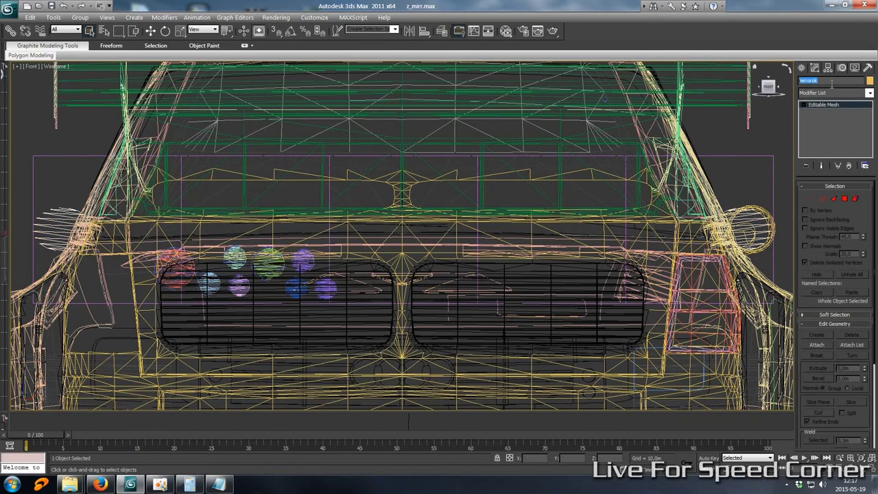
pyautogui.press('Return')
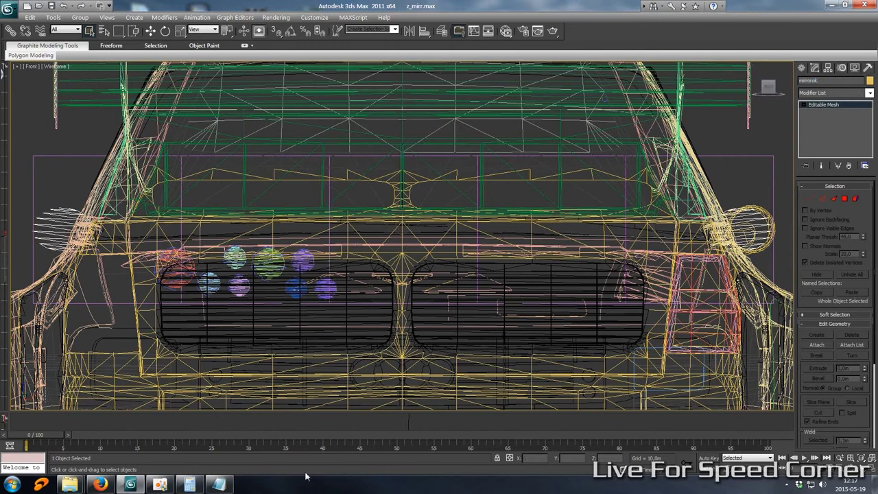
pyautogui.click(219, 484)
pyautogui.moveTo(219, 327); pyautogui.dragTo(199, 327)
pyautogui.click(242, 332)
pyautogui.click(145, 118)
pyautogui.click(165, 148)
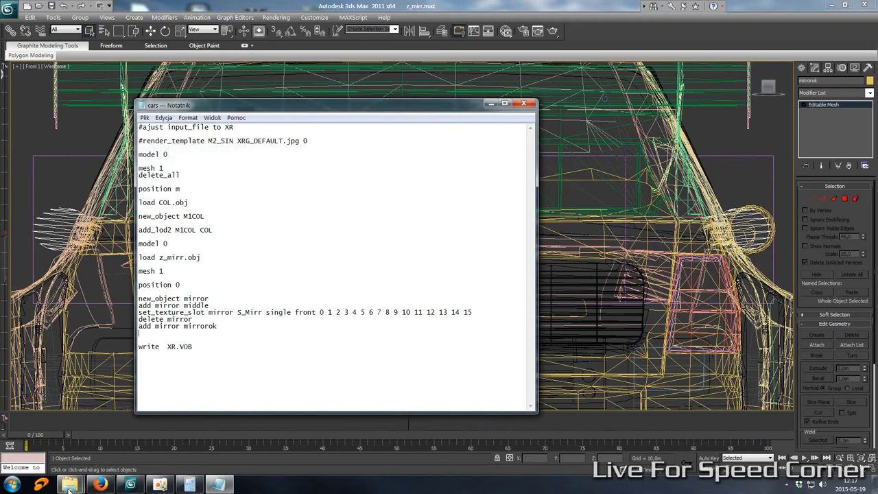
# Run the CARS script in LFSDK to compile a new XR file and select it in CARS
pyautogui.moveTo(68, 484)
pyautogui.click(59, 430)
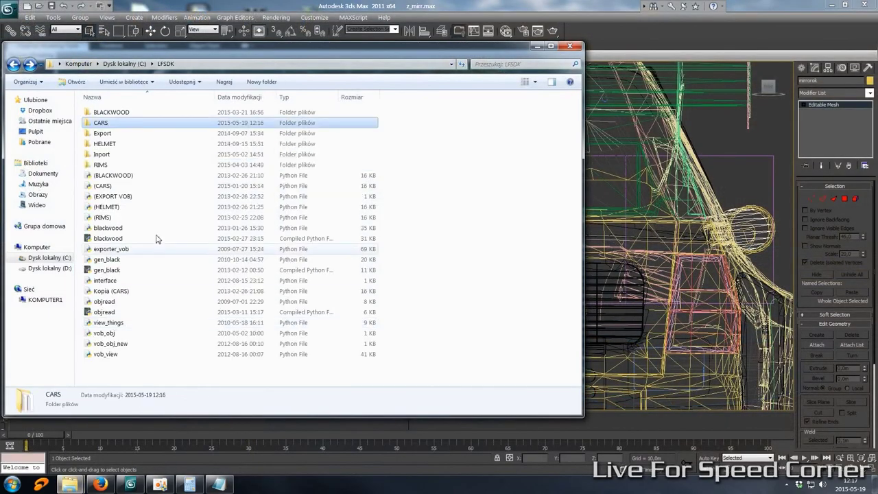
pyautogui.doubleClick(106, 186)
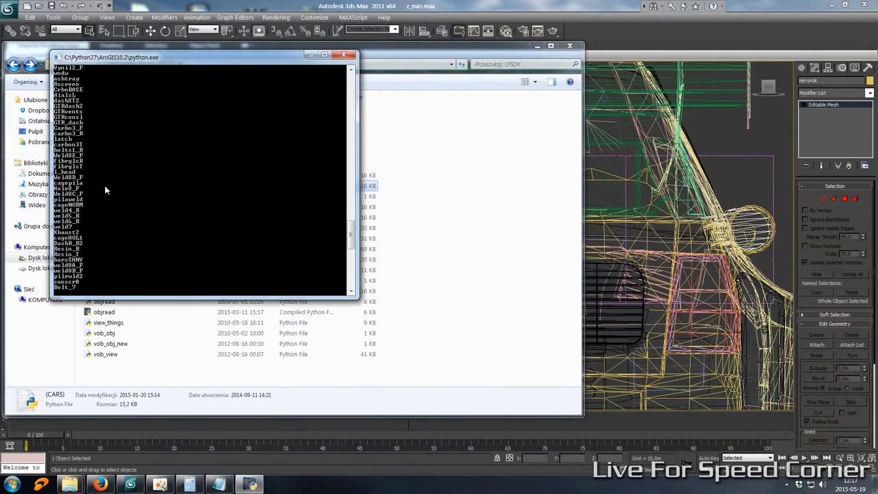
pyautogui.doubleClick(108, 129)
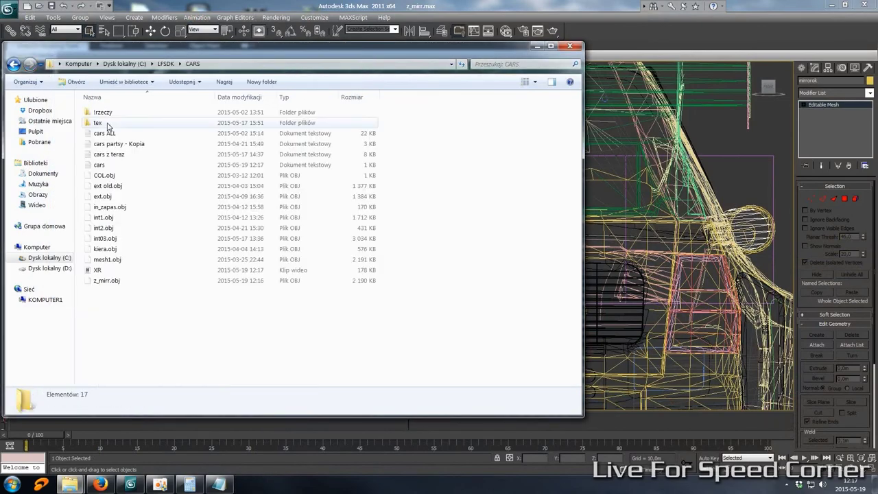
pyautogui.click(126, 271)
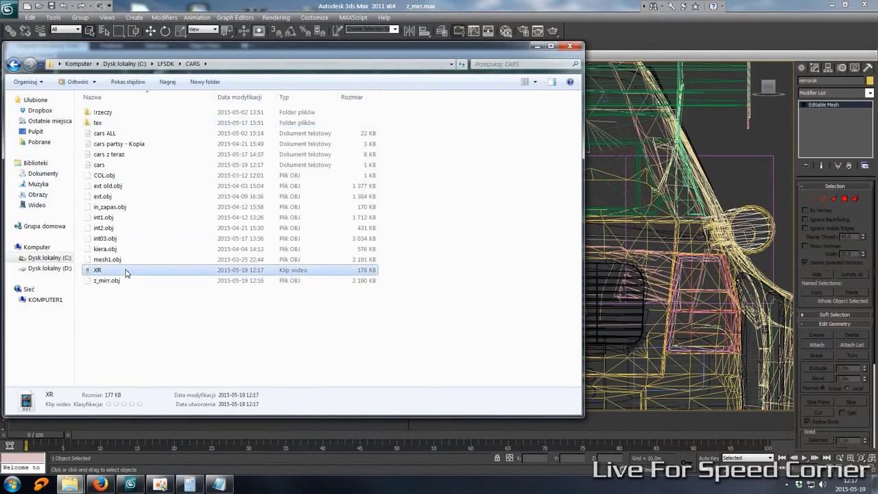
# Paste the new XR into LFS data\veh, replacing the old file, and launch Live for Speed
pyautogui.moveTo(70, 485)
pyautogui.click(192, 451)
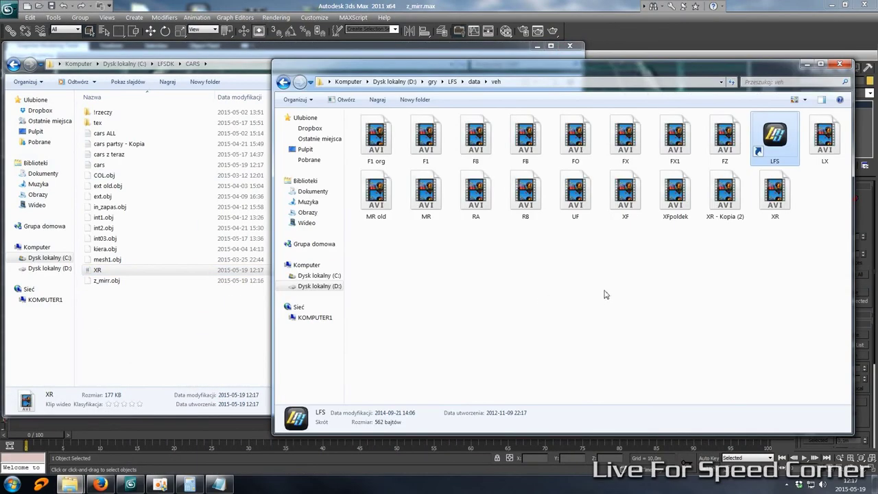
pyautogui.hotkey('ctrl', 'v')
pyautogui.click(411, 184)
pyautogui.click(775, 133)
pyautogui.doubleClick(775, 132)
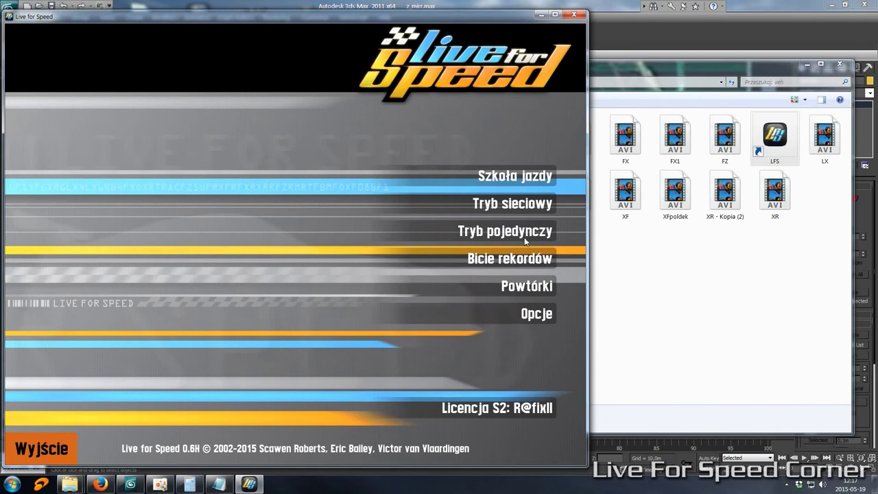
# Start a single-player session at Blackwood Car Park
pyautogui.click(526, 239)
pyautogui.click(505, 73)
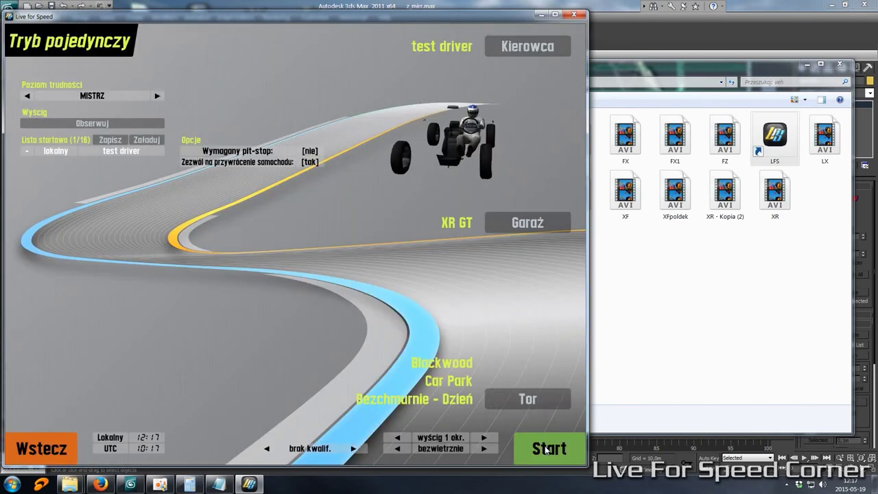
pyautogui.click(548, 448)
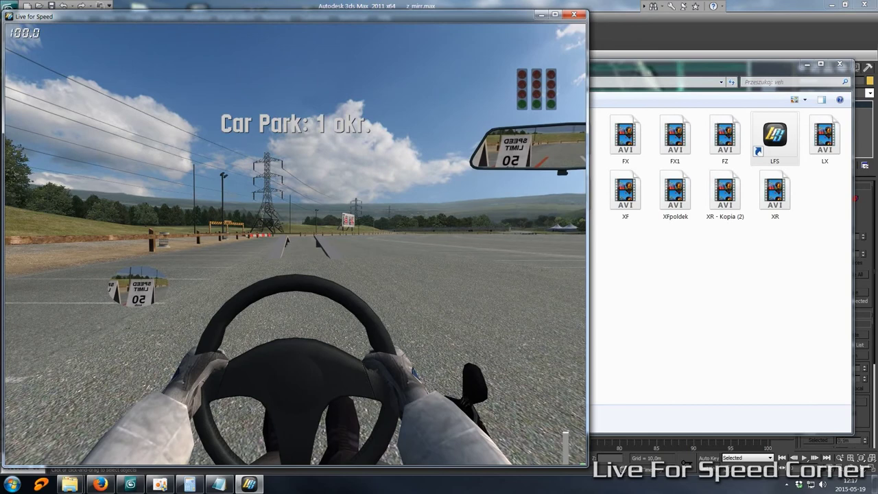
# Switch camera views and drive forward so the mirror shows the 80 and 50 signs, in full-screen
pyautogui.press('v')
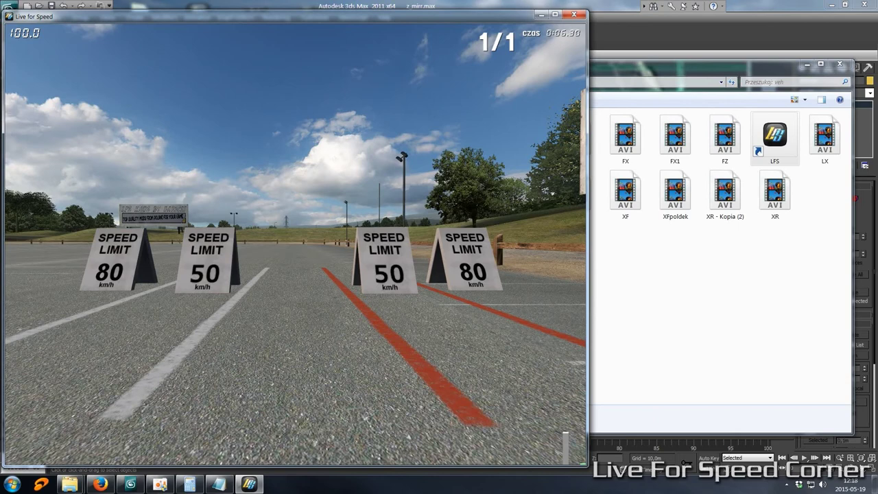
pyautogui.press('v')
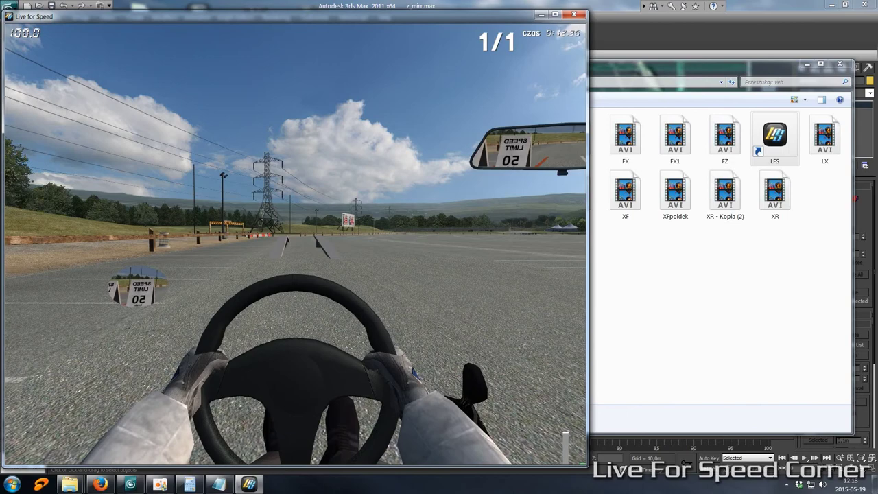
pyautogui.press('Up')
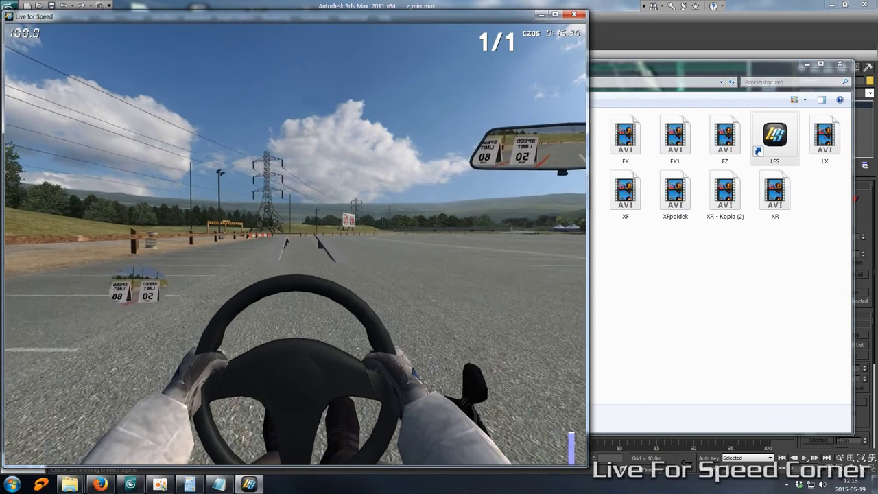
pyautogui.press('Down')
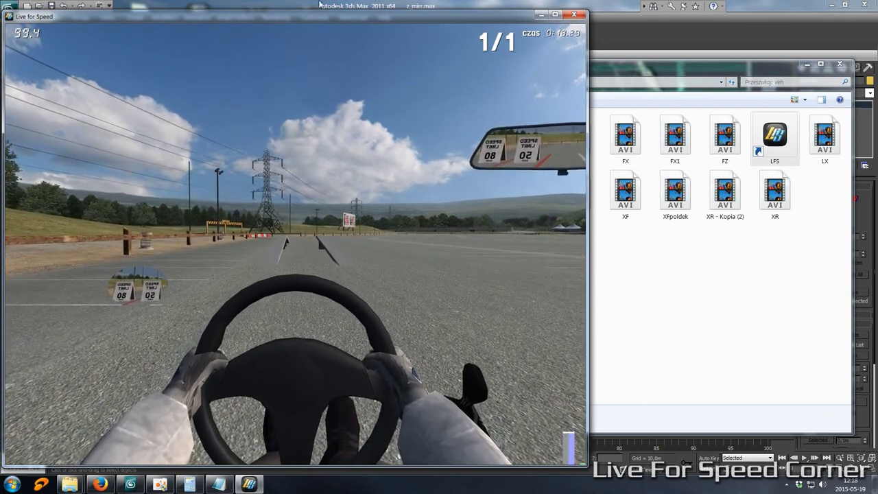
pyautogui.click(555, 15)
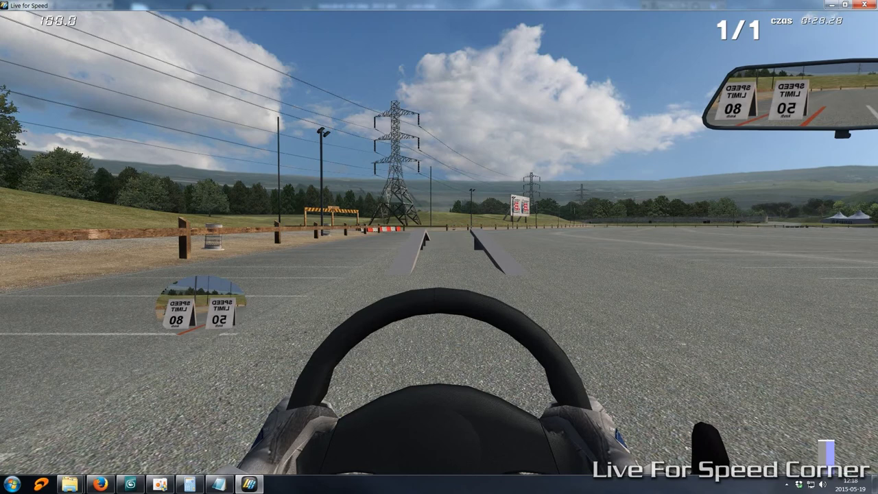
pyautogui.press('v')
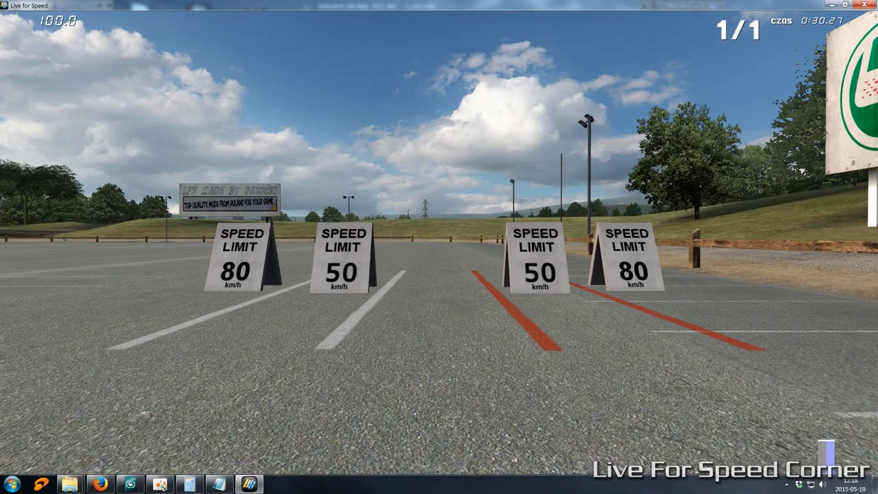
pyautogui.press('v')
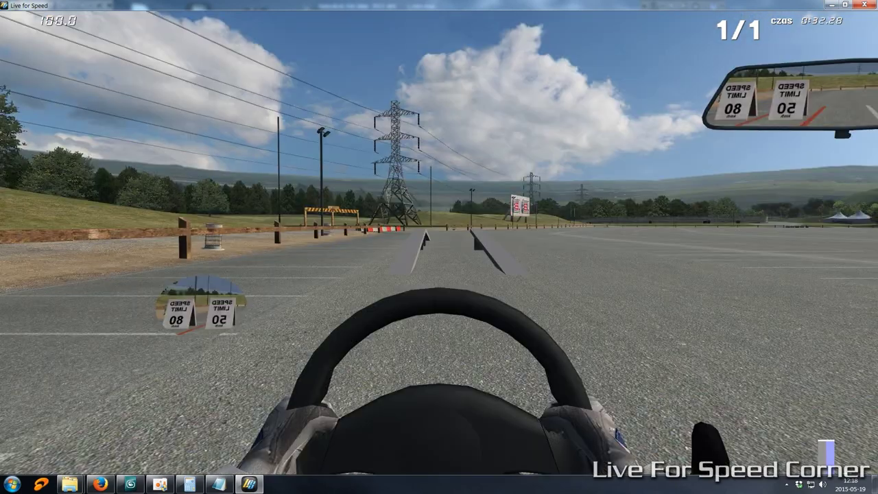
pyautogui.press('.')
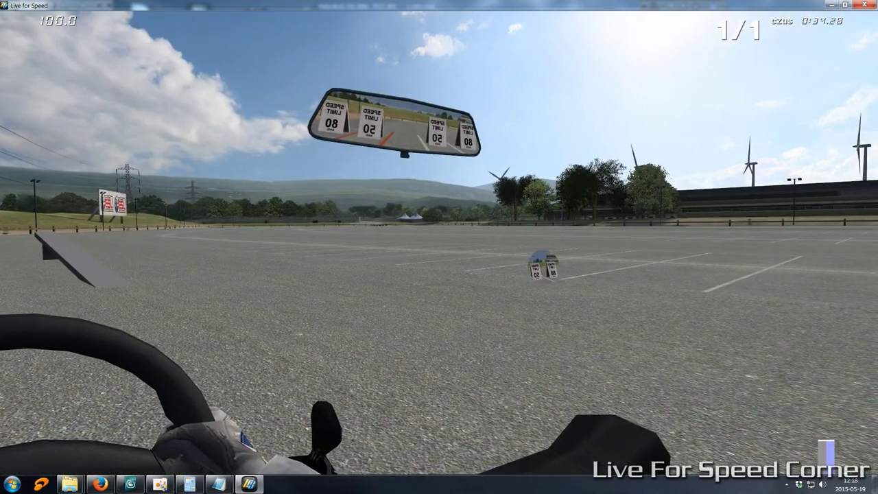